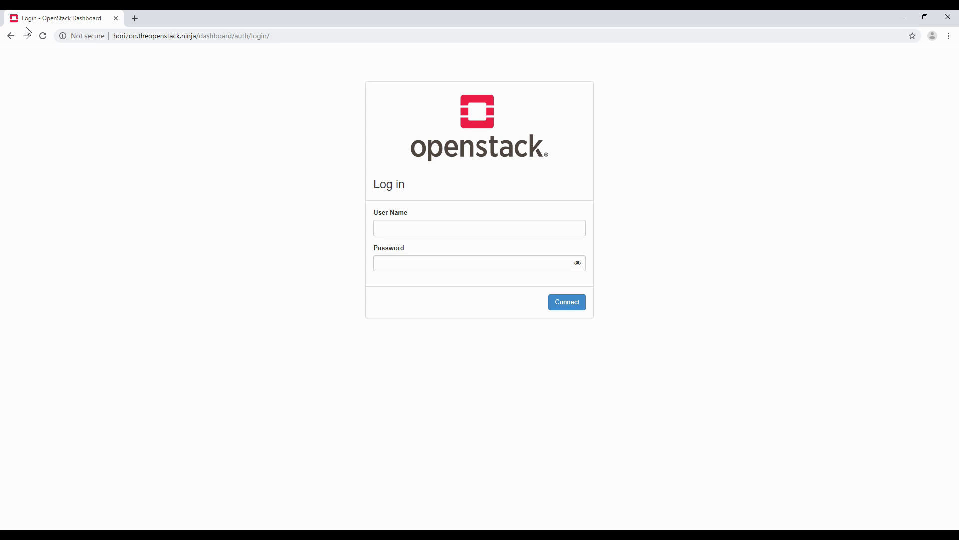
Step: Fill in the login form with user name 'admin' and the pasted account password
click(395, 225)
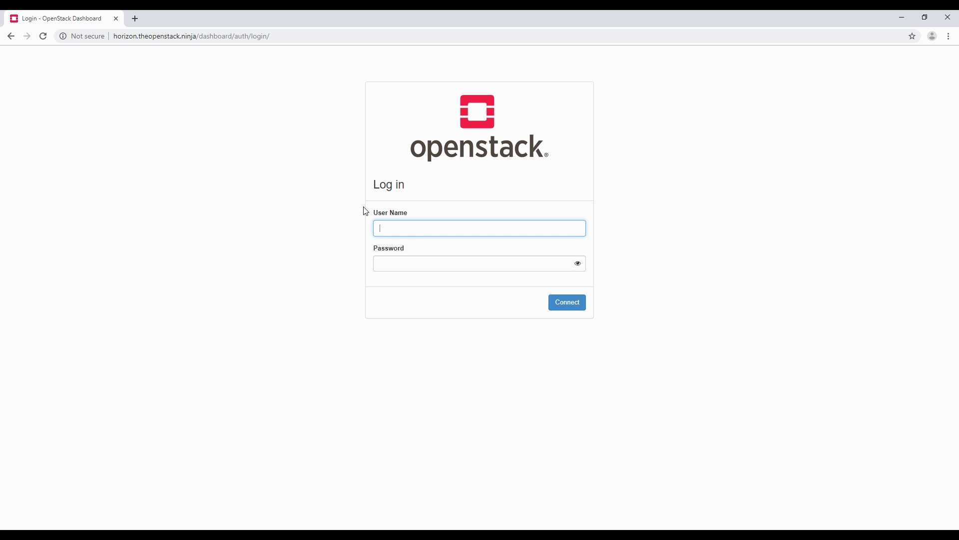
text(admin)
key(Tab)
key(ctrl+v)
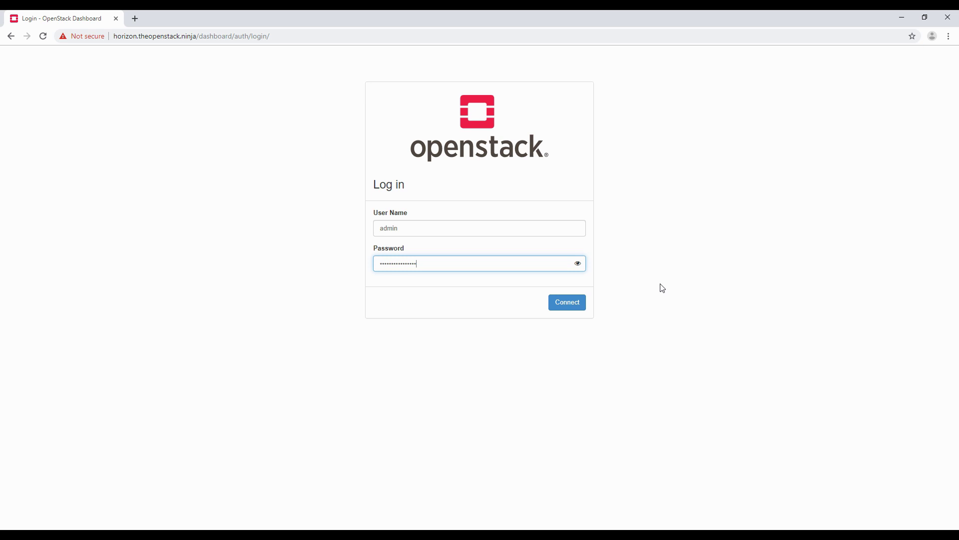
Step: Sign in to reach Identity Projects (demo, services, admin), then collapse the Identity section
click(566, 302)
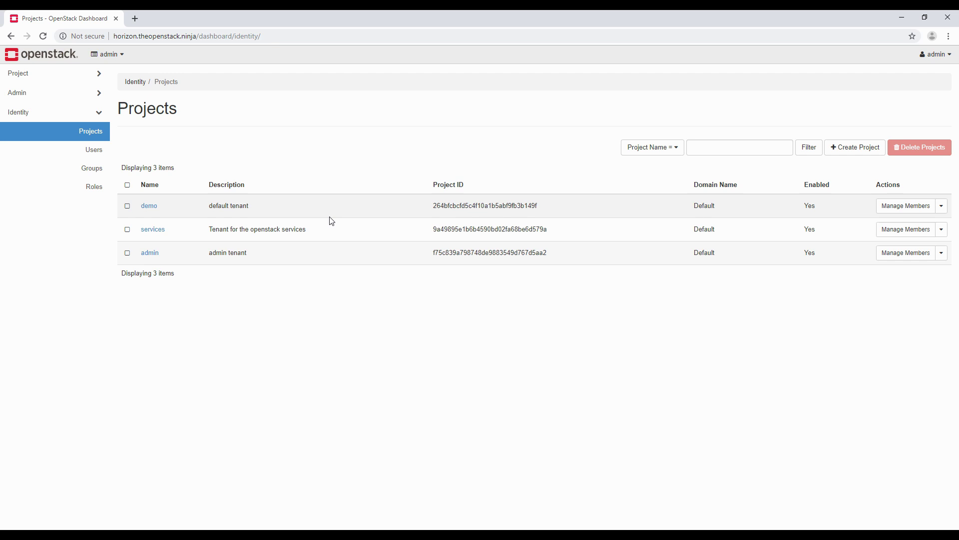
click(98, 112)
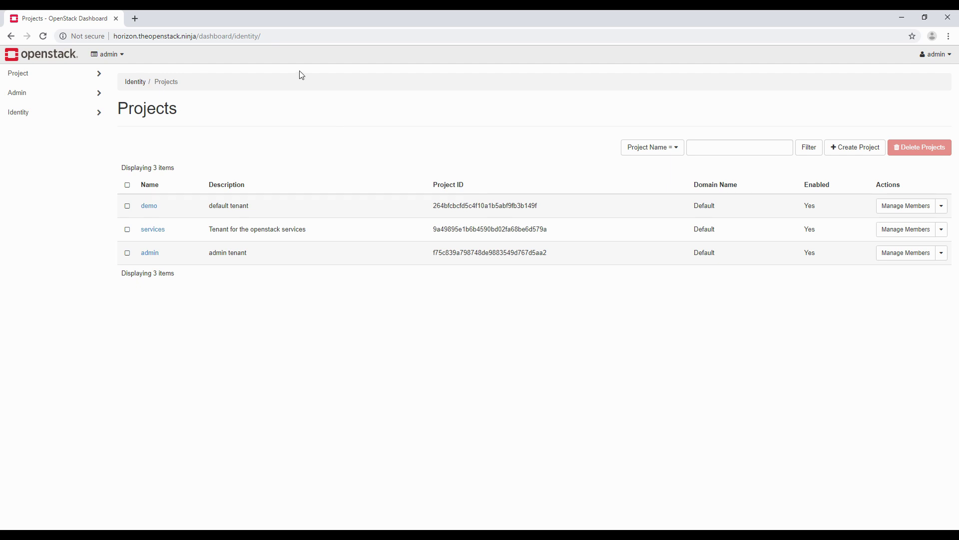
click(124, 55)
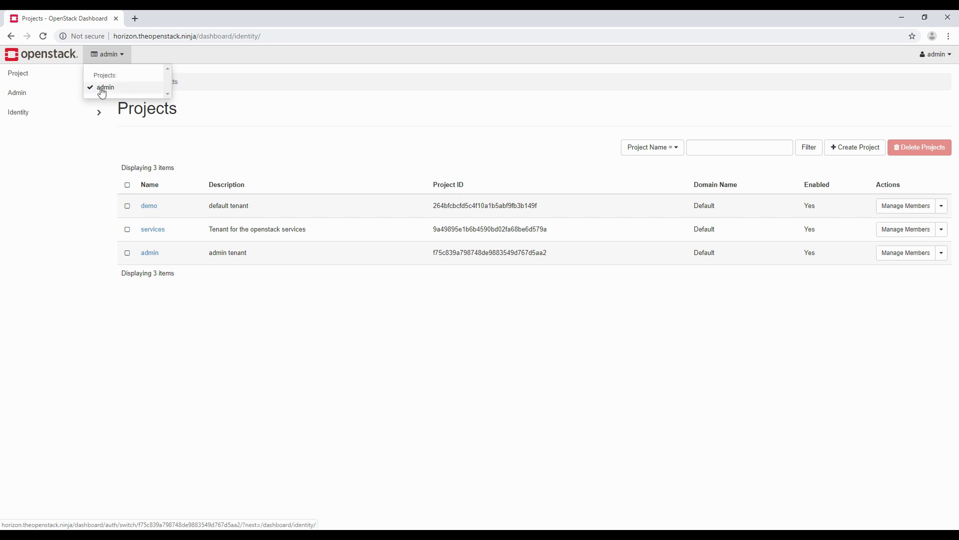
click(215, 62)
click(938, 57)
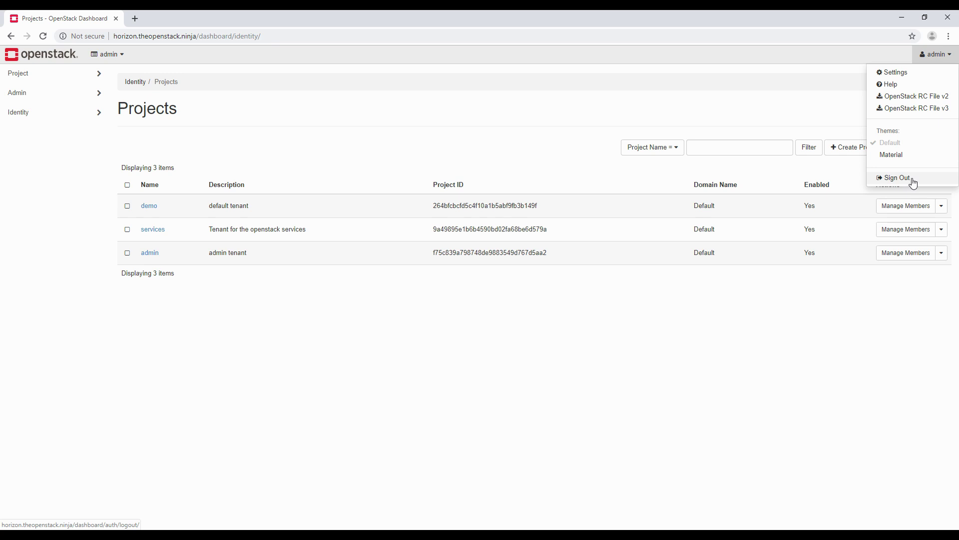
click(698, 127)
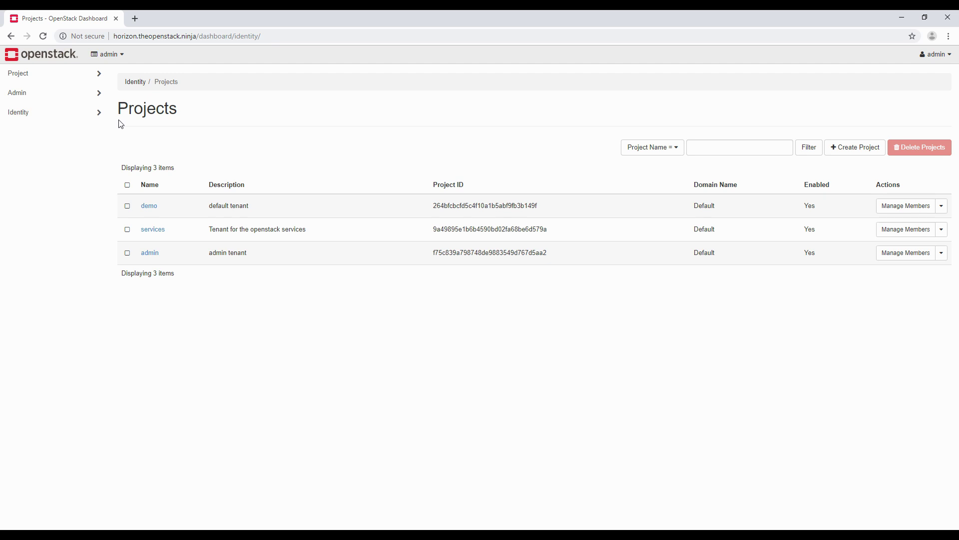
Step: Visit Project API Access, then open Compute Overview showing 0 of 10 instances used
click(101, 80)
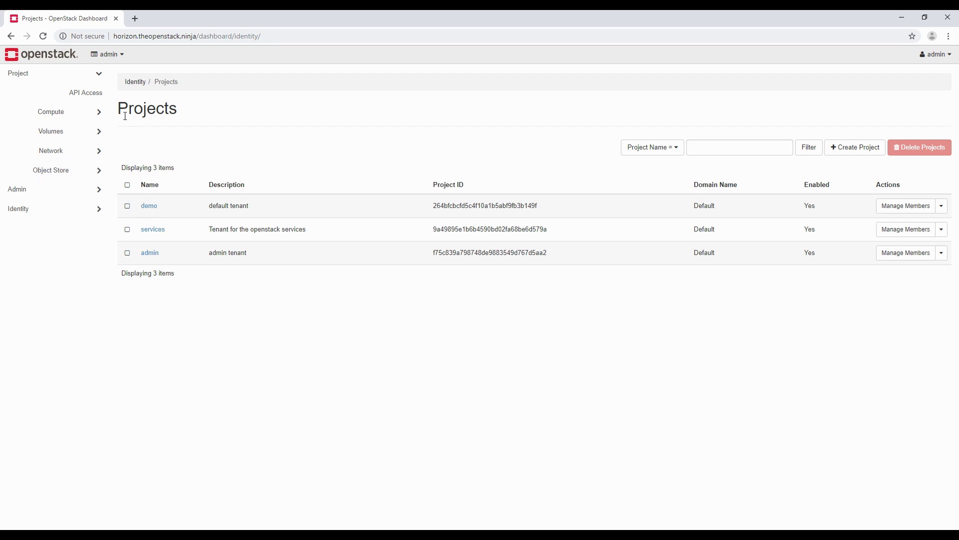
click(80, 95)
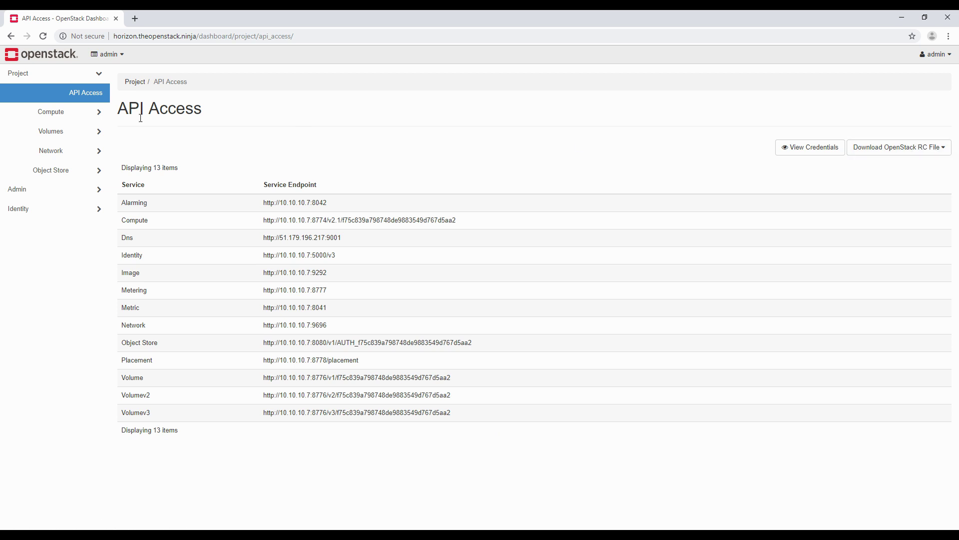
click(80, 117)
click(83, 132)
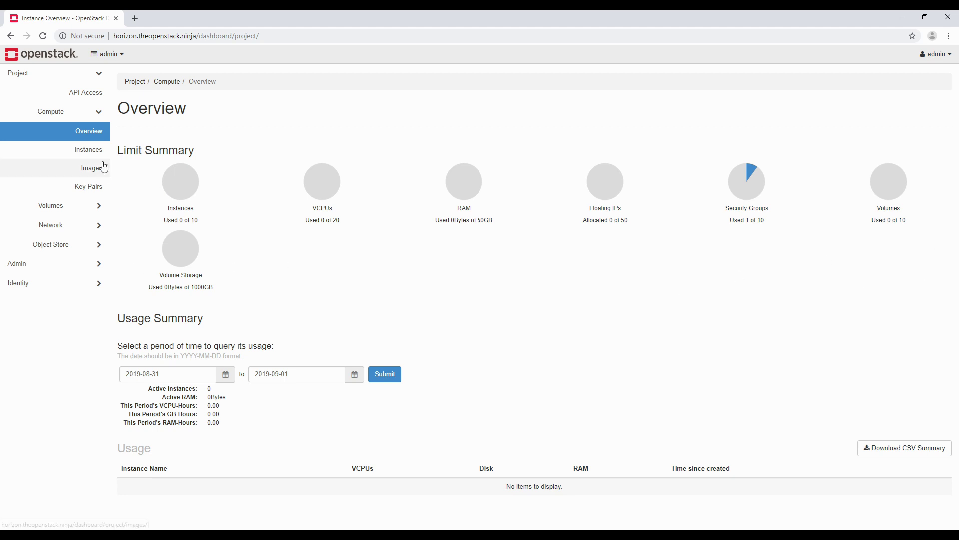
Step: View the empty Instances list, then open Images showing the public cirros QCOW2 image
click(63, 152)
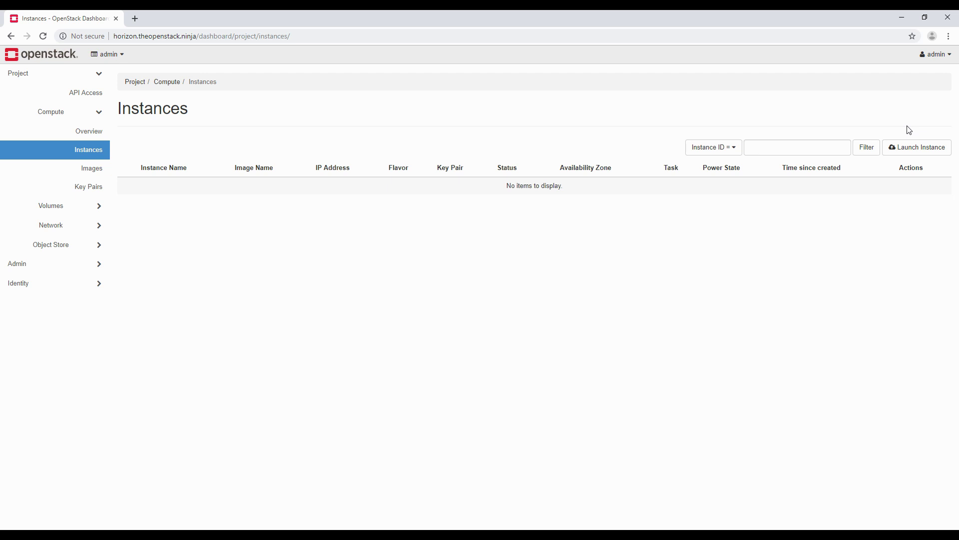
click(75, 168)
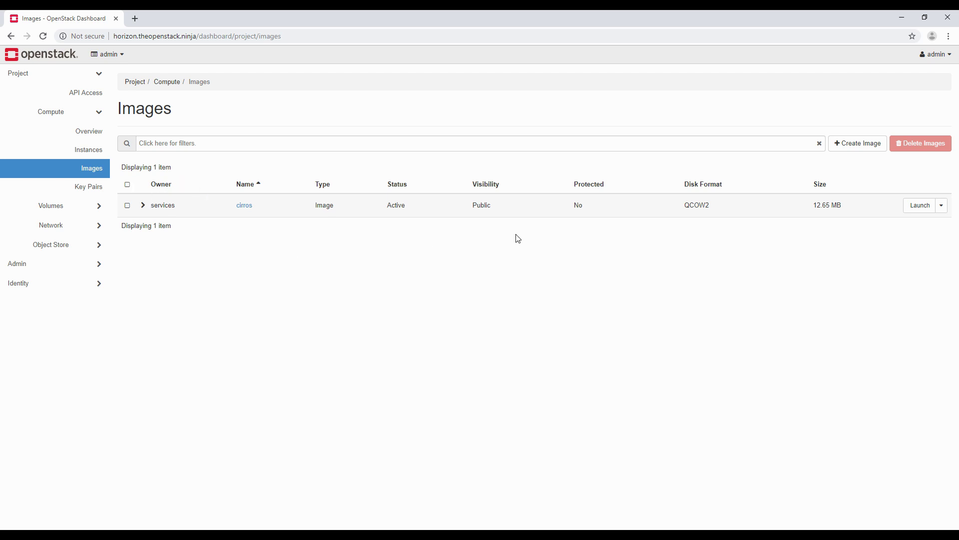
Step: Clear the selected Public text and open the empty Compute Key Pairs page
drag(501, 207, 449, 206)
click(424, 274)
click(80, 187)
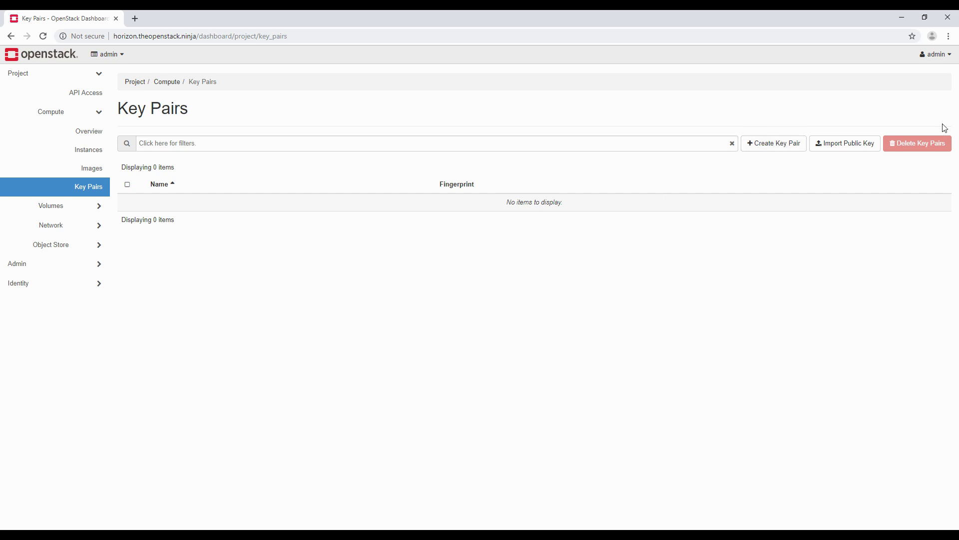
Step: Expand the Volumes sidebar section and open the empty project Volumes list
click(88, 214)
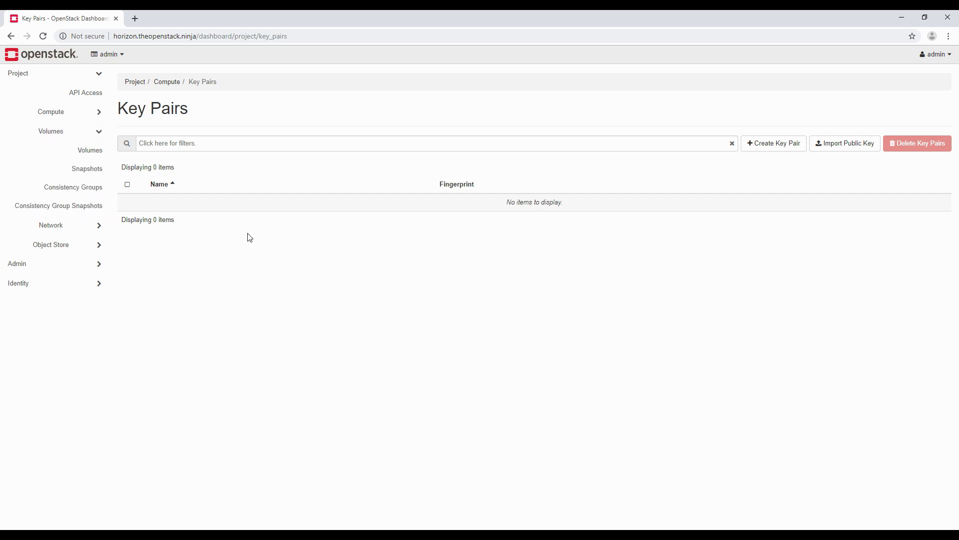
click(90, 149)
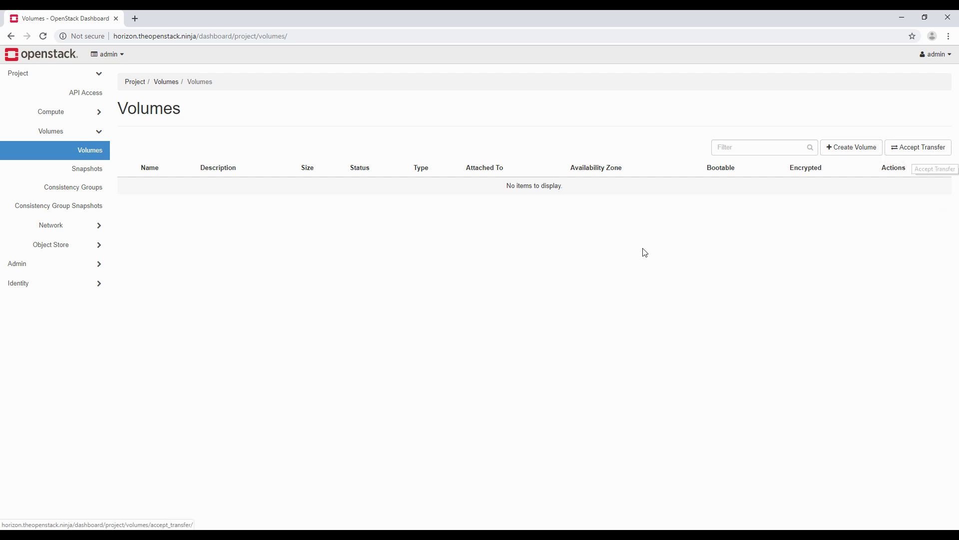
Step: Open the empty Volume Snapshots page and expand the Network sidebar section
click(94, 172)
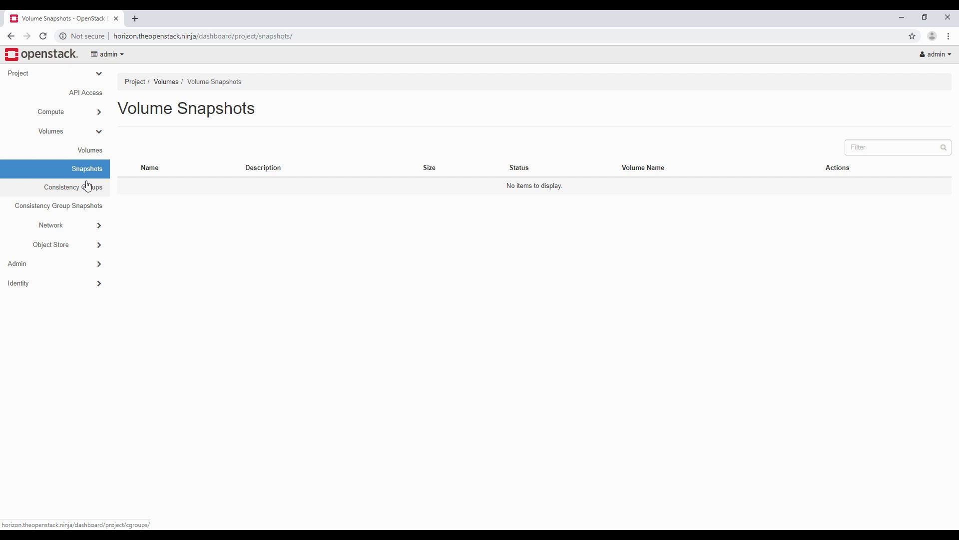
click(35, 223)
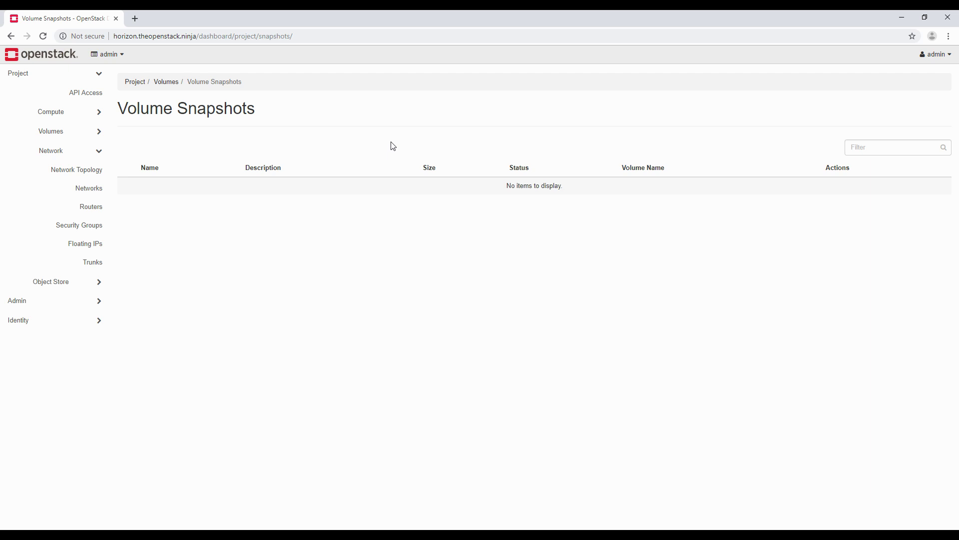
Step: Open Network Topology showing the public network with subnet 172.24.4.0/24
click(73, 171)
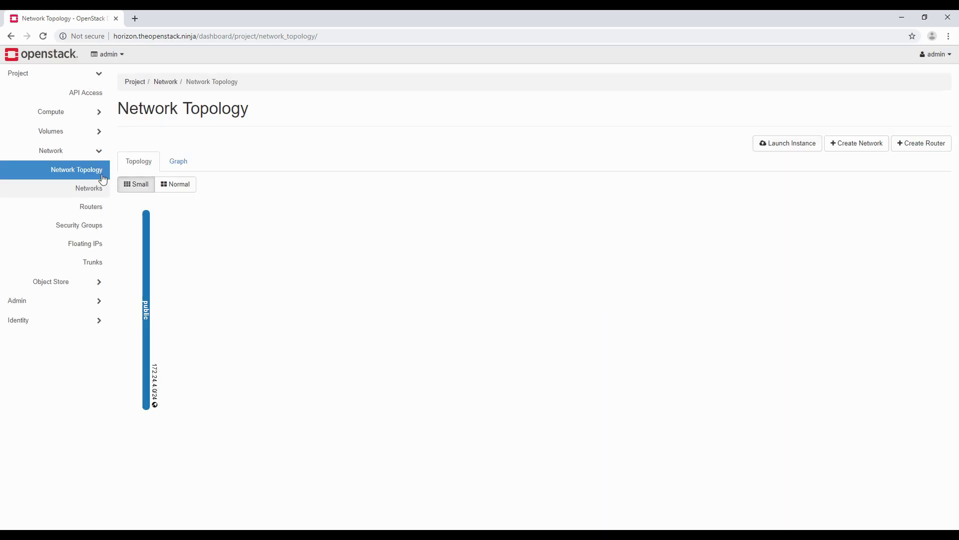
Step: Switch between Topology and Graph views, move the public network node up-left and show its details
click(190, 169)
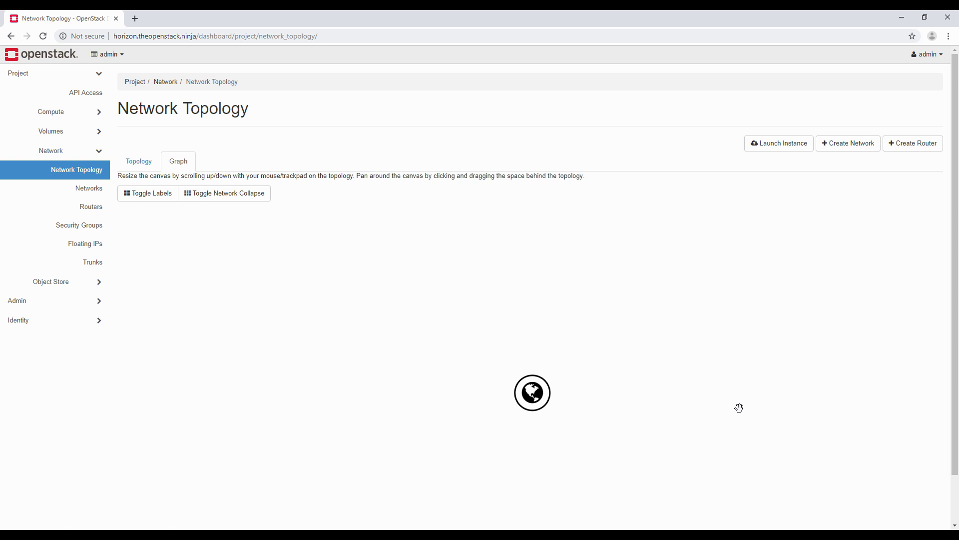
click(136, 161)
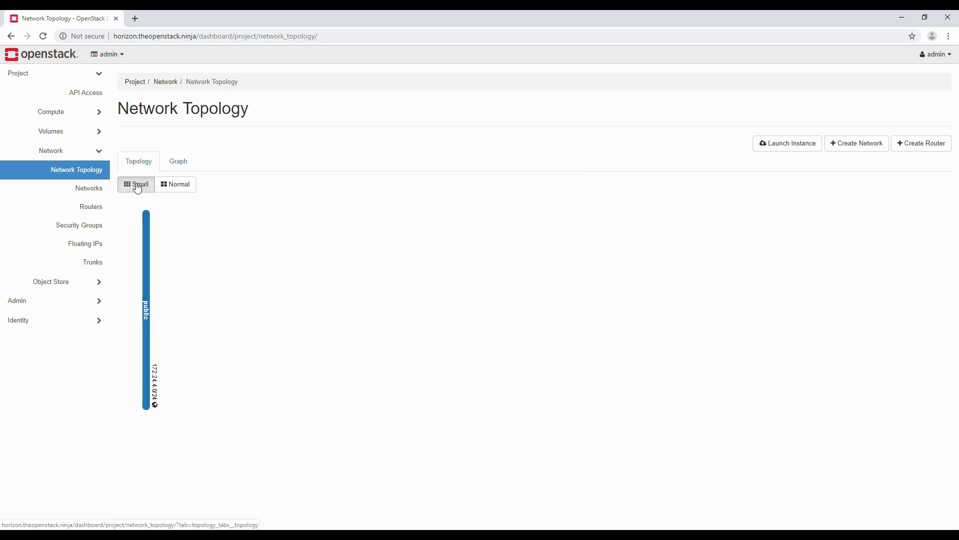
click(173, 160)
drag(534, 398, 448, 303)
click(448, 303)
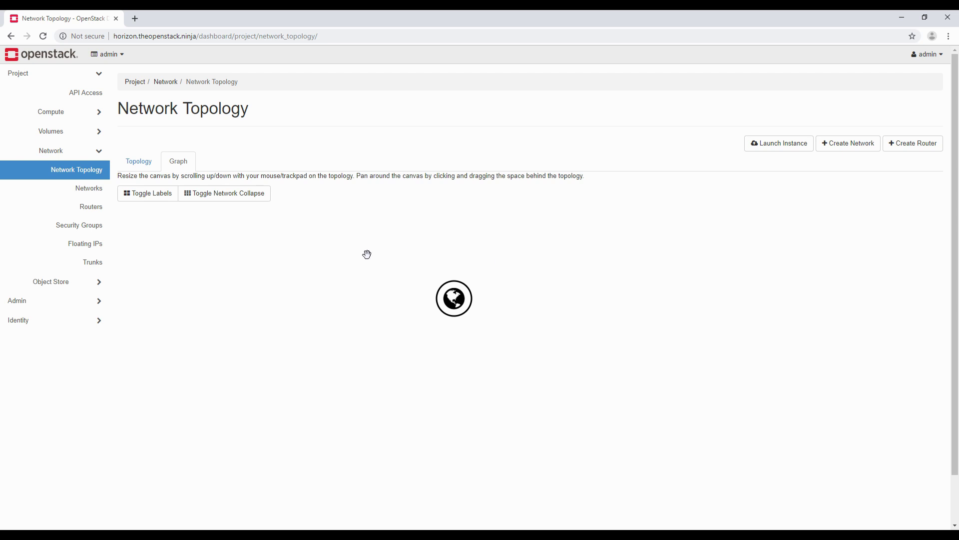
Step: Open Networks, listing only the public network with public_subnet 172.24.4.0/24
click(70, 192)
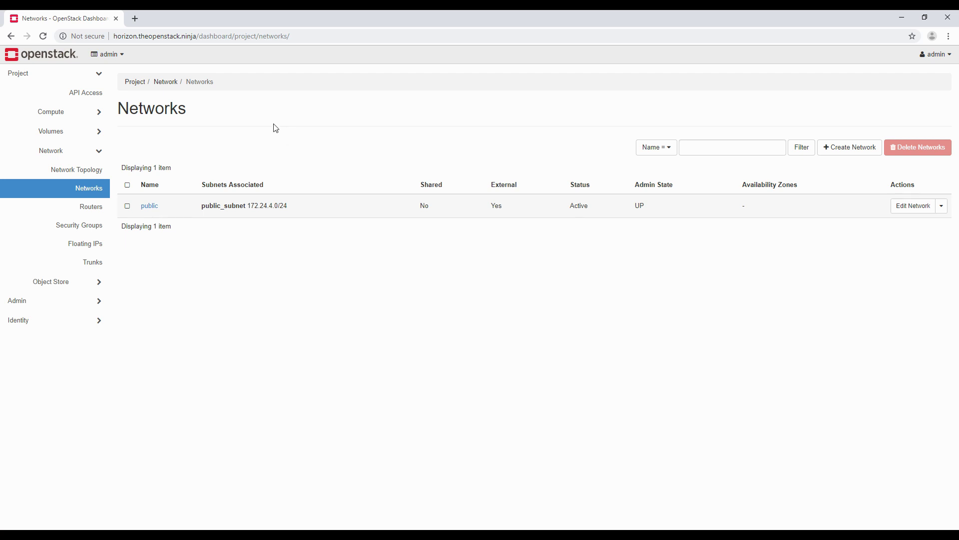
Step: Browse the Routers list, then Security Groups (only default), then move on to Floating IPs
click(83, 207)
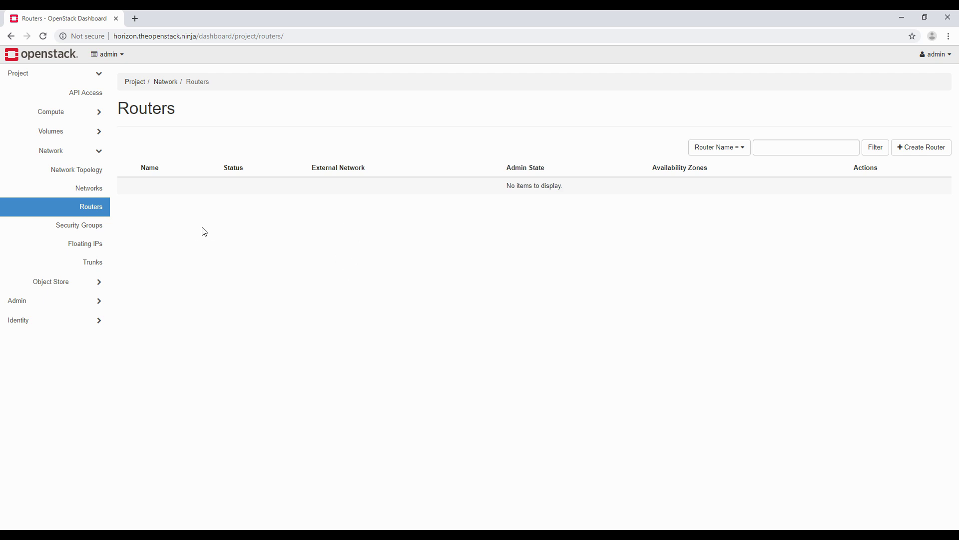
click(78, 227)
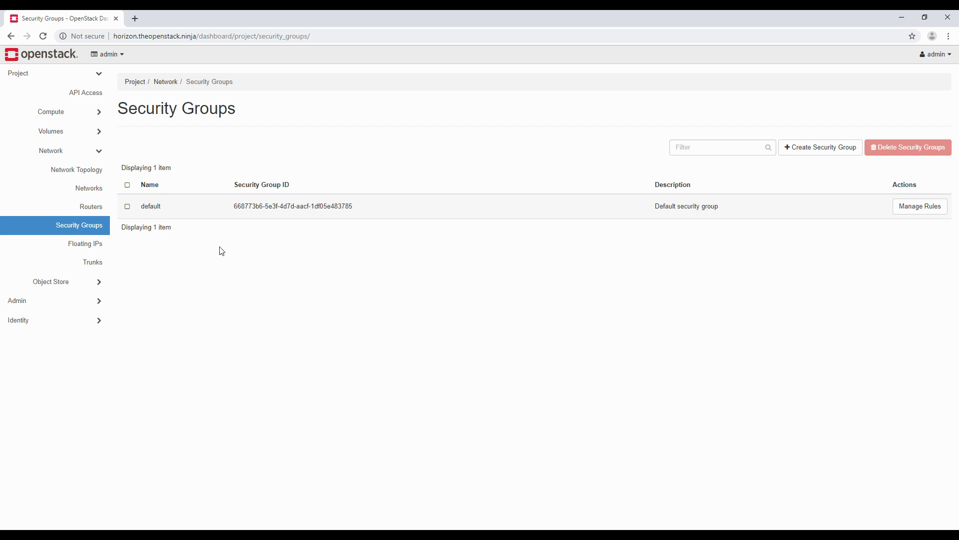
click(92, 253)
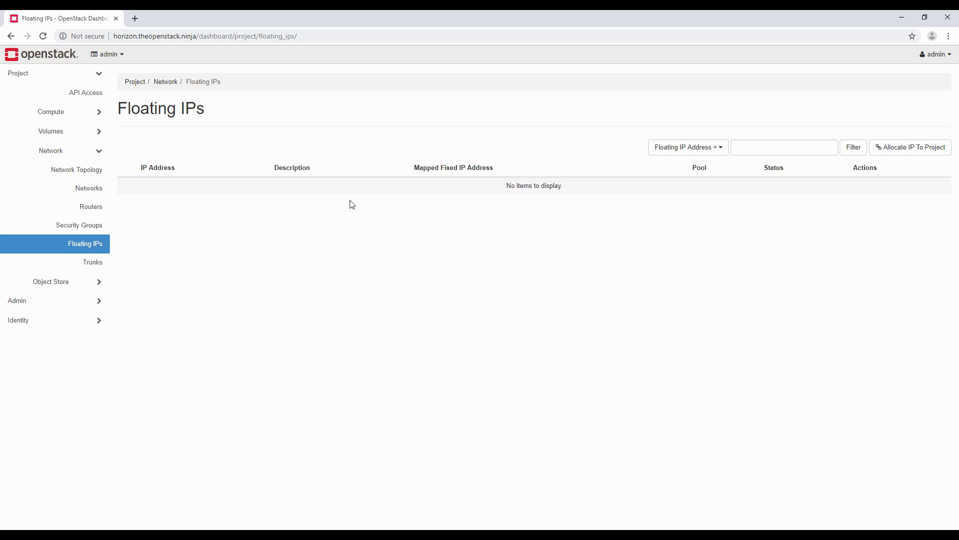
Step: Show the Network Trunks page listing 0 trunks
click(81, 267)
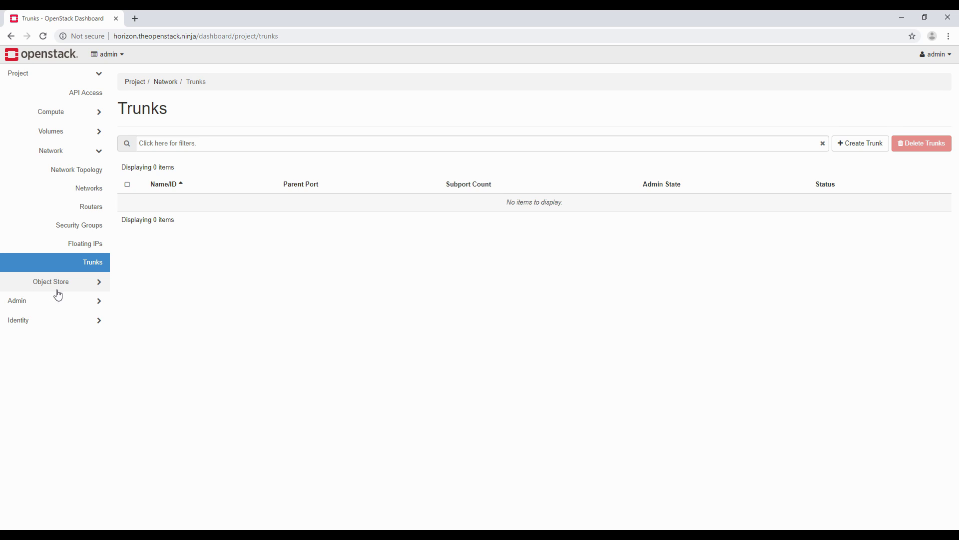
Step: Expand Object Store and view the empty Containers list
click(72, 283)
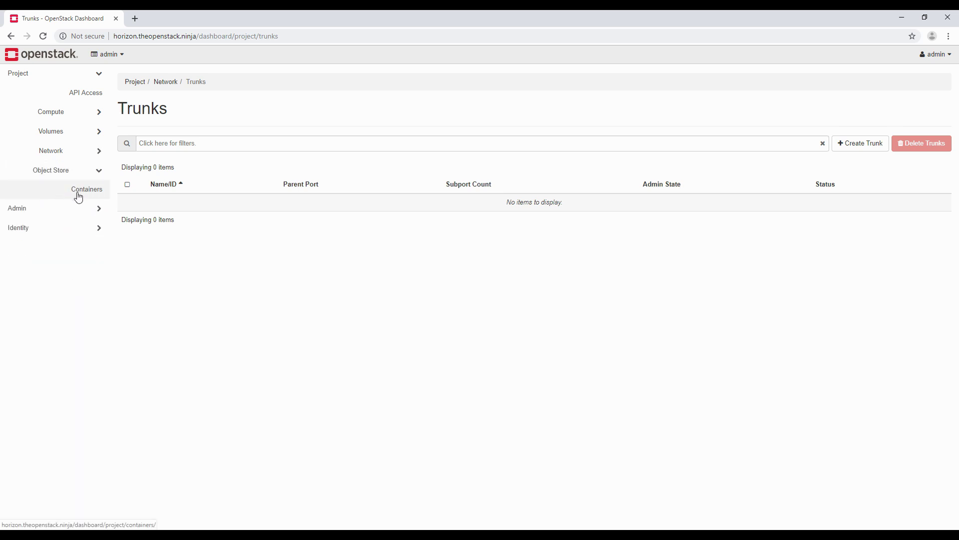
click(78, 195)
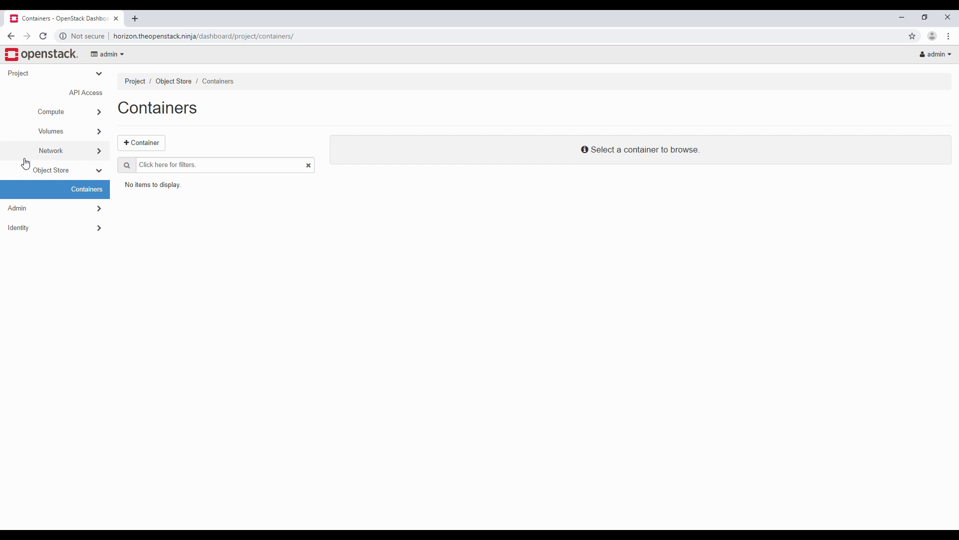
Step: Show the Admin Overview usage summary for 2019-08-31 to 2019-09-01, with zero usage
click(47, 208)
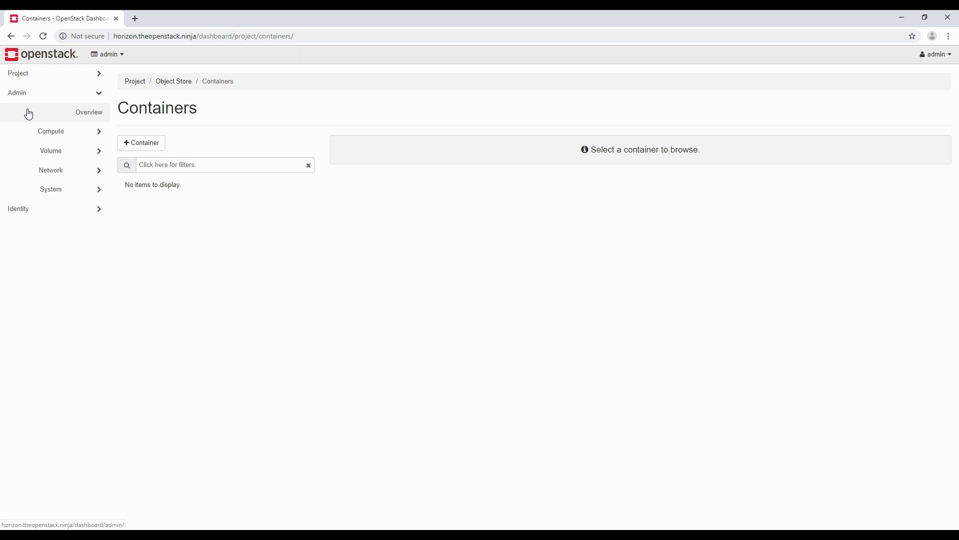
click(94, 113)
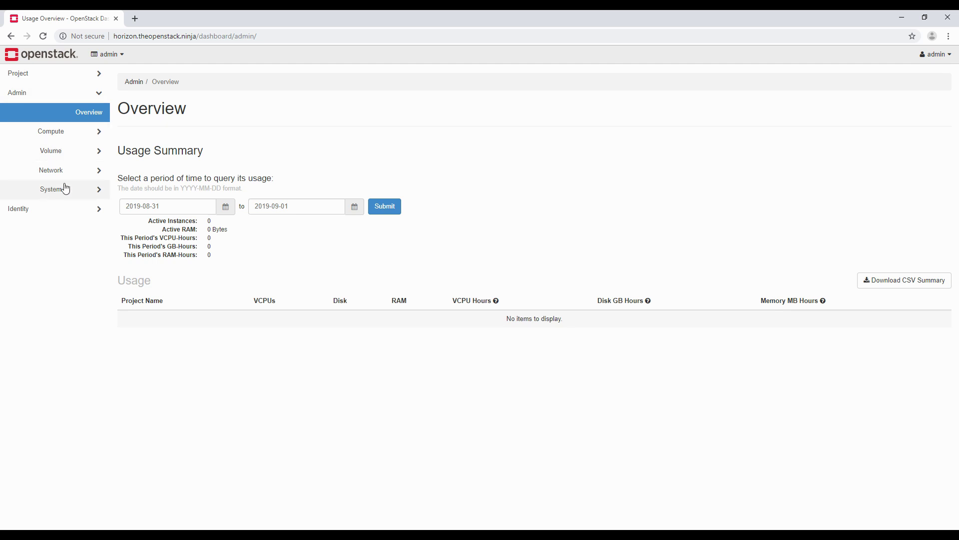
click(98, 74)
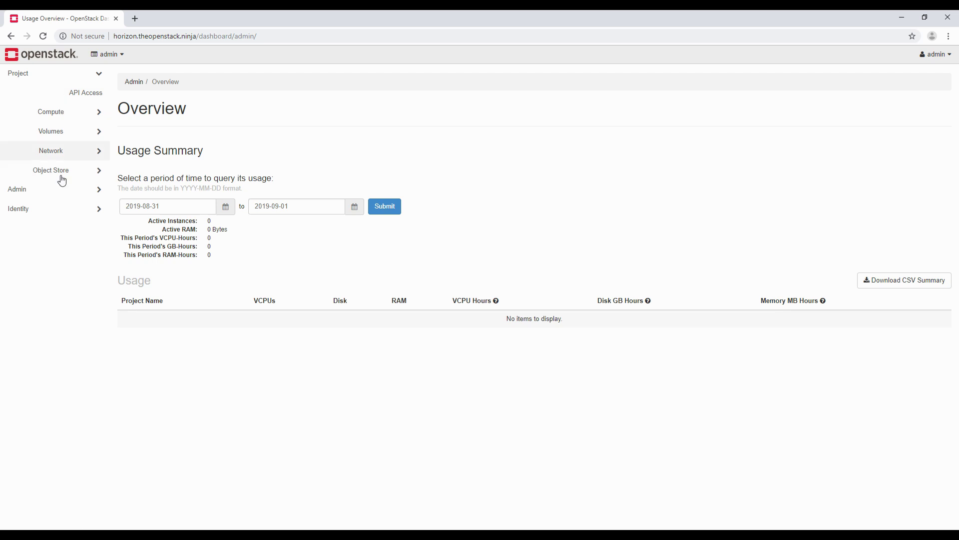
click(59, 193)
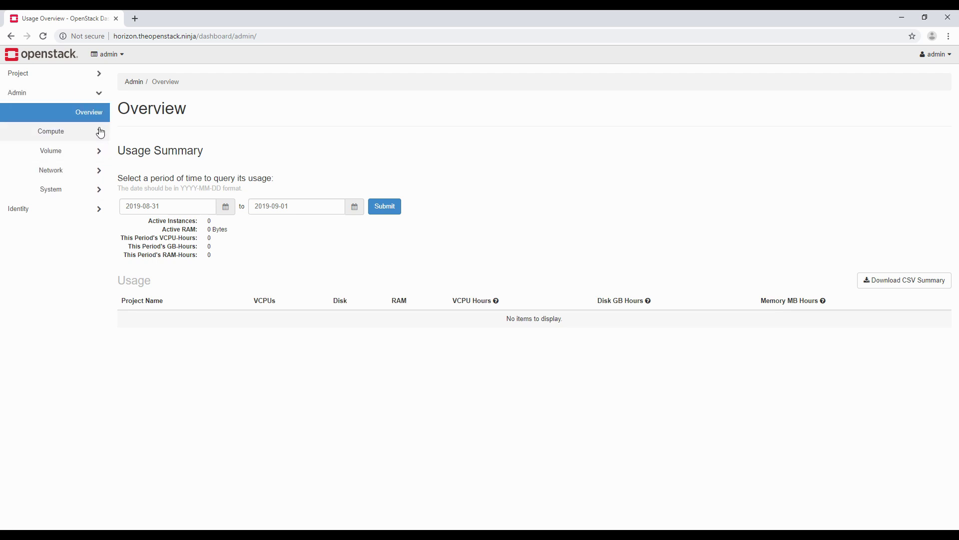
Step: Expand Admin > Compute to reveal Hypervisors, Host Aggregates, Instances, Flavors and Images
click(101, 132)
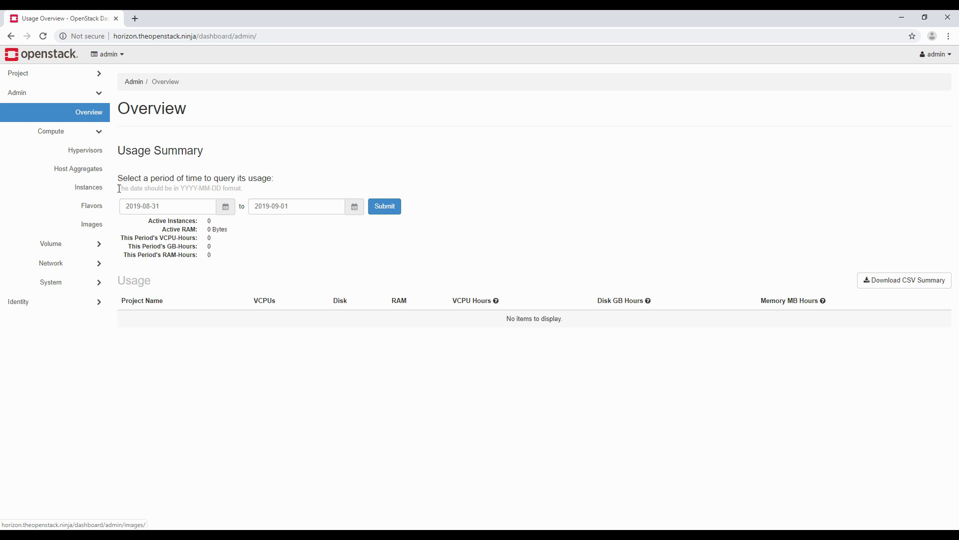
Step: View the admin Images list, then the admin Instances page with no instances
click(76, 189)
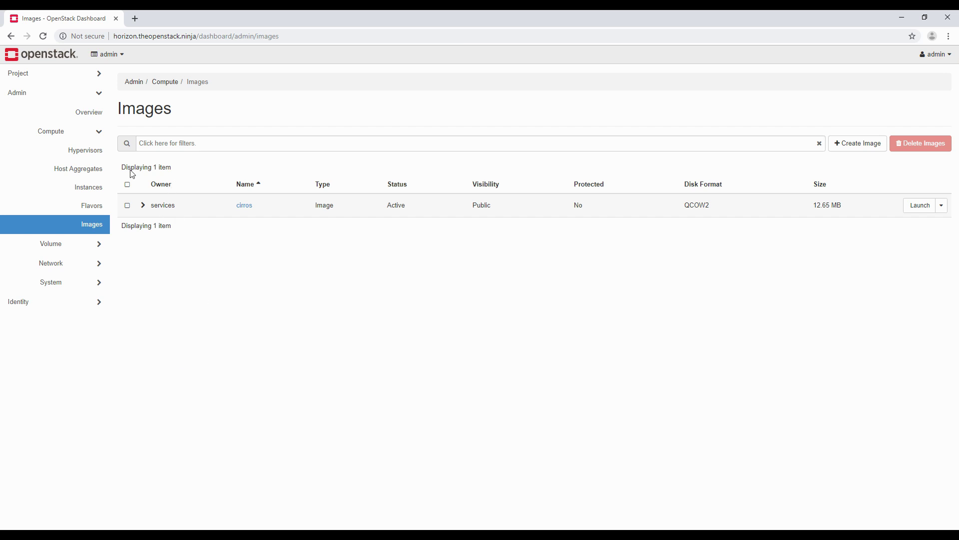
click(89, 188)
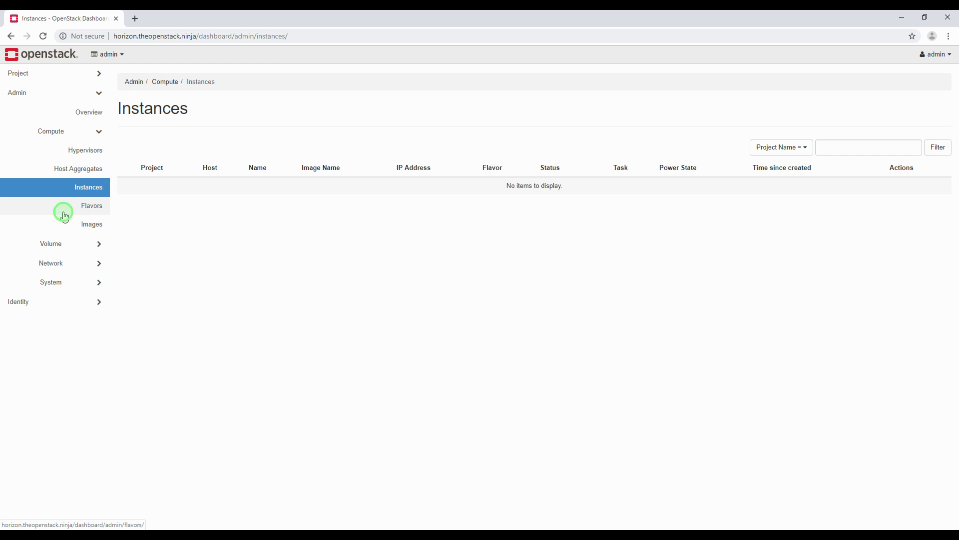
Step: Show Admin > Compute > Flavors, listing m1.tiny through m1.xlarge with VCPUs, RAM and disk
click(63, 211)
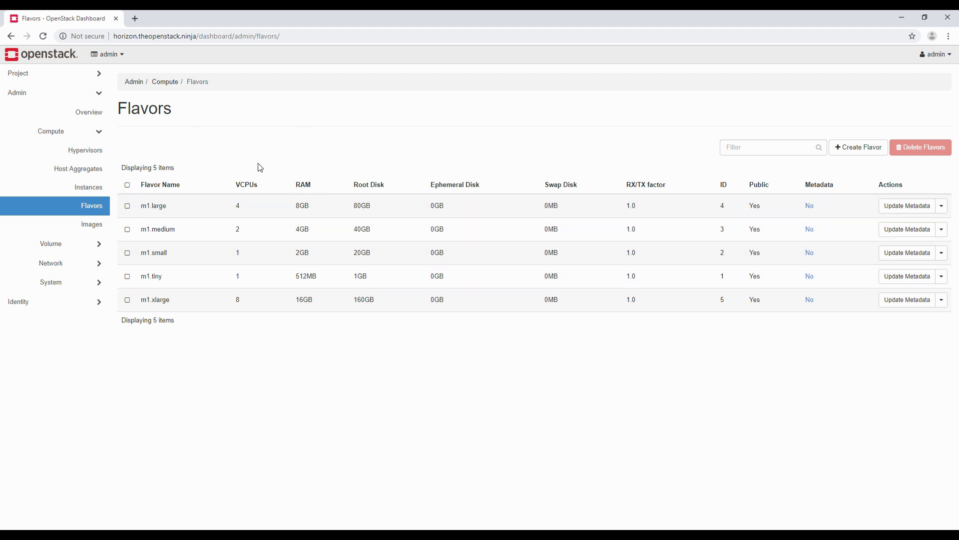
Step: Show All Hypervisors with usage summaries and the single QEMU host packstack
click(88, 151)
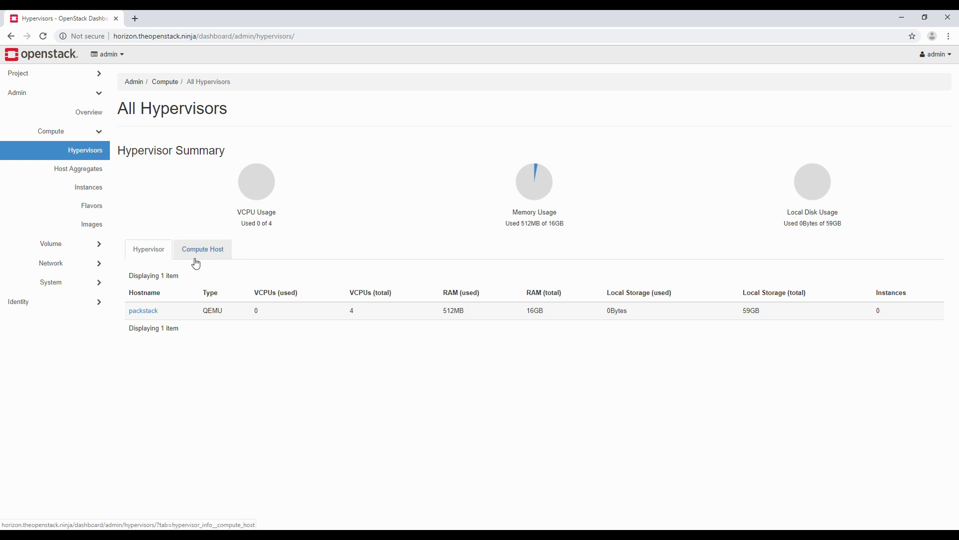
Step: List compute hosts, showing packstack in zone nova as Enabled and Up
click(217, 254)
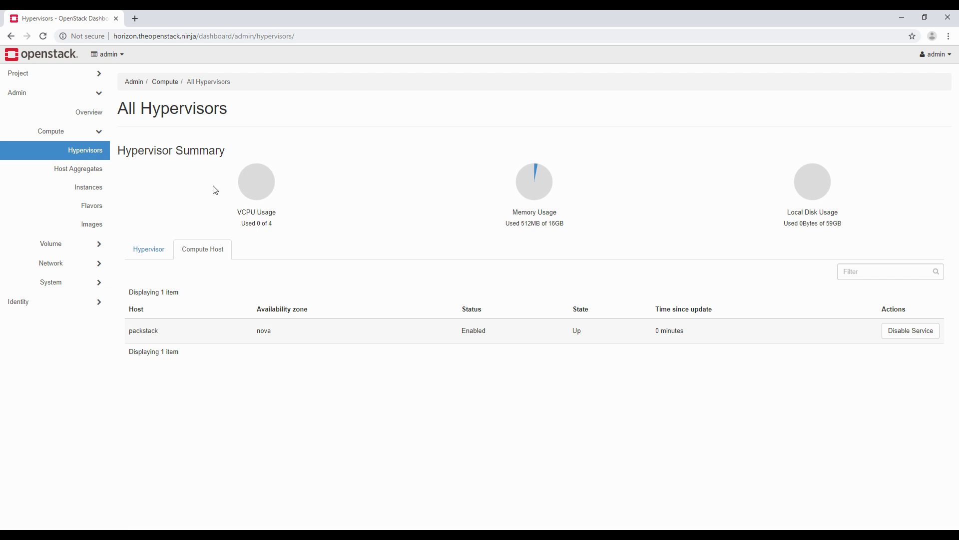
Step: Show Host Aggregates: no aggregates, availability zones internal and nova
click(80, 175)
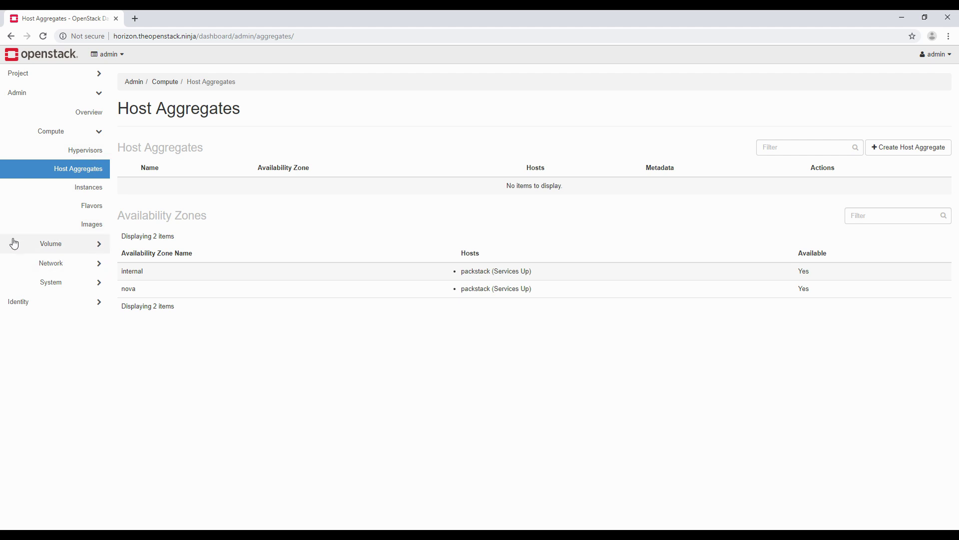
Step: Go through the admin Volume section to the Volume Snapshots list, which shows no snapshots
click(48, 249)
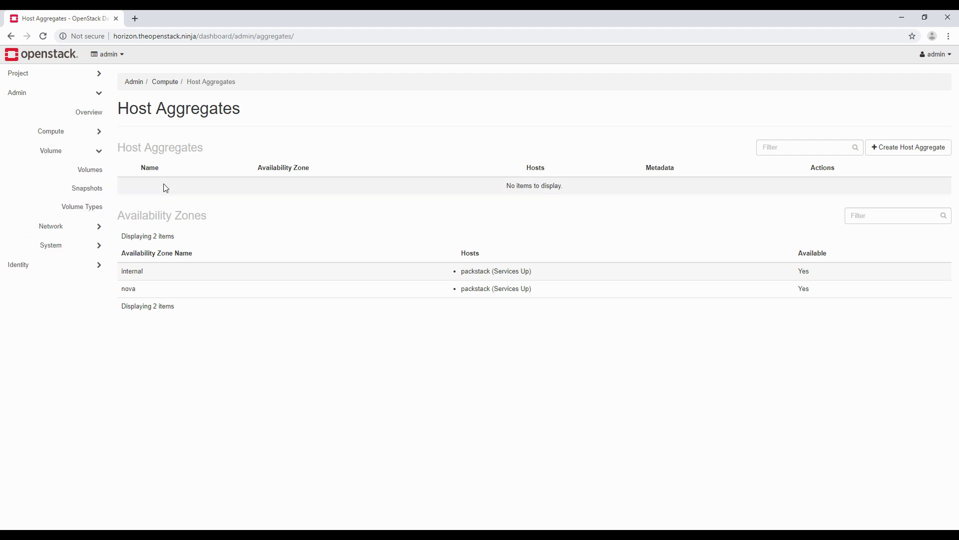
click(80, 172)
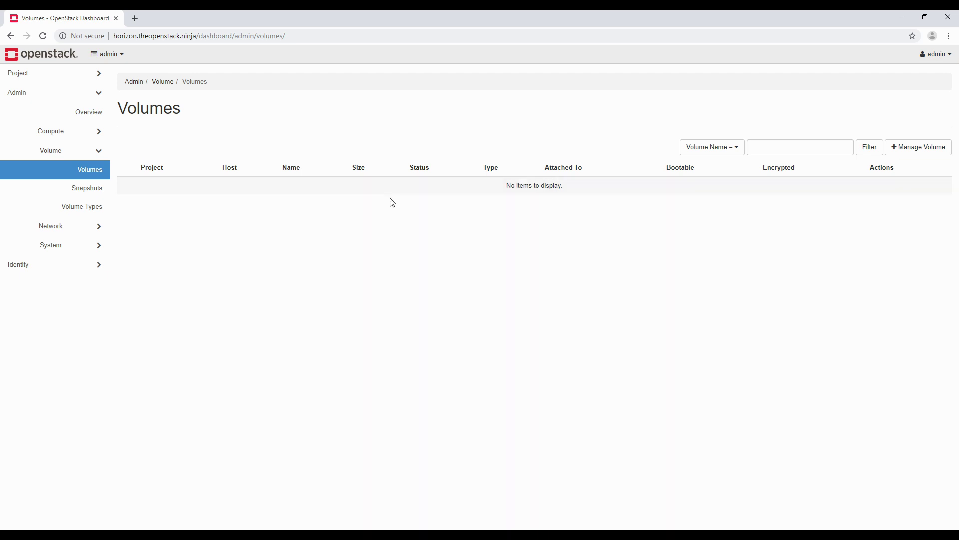
click(88, 189)
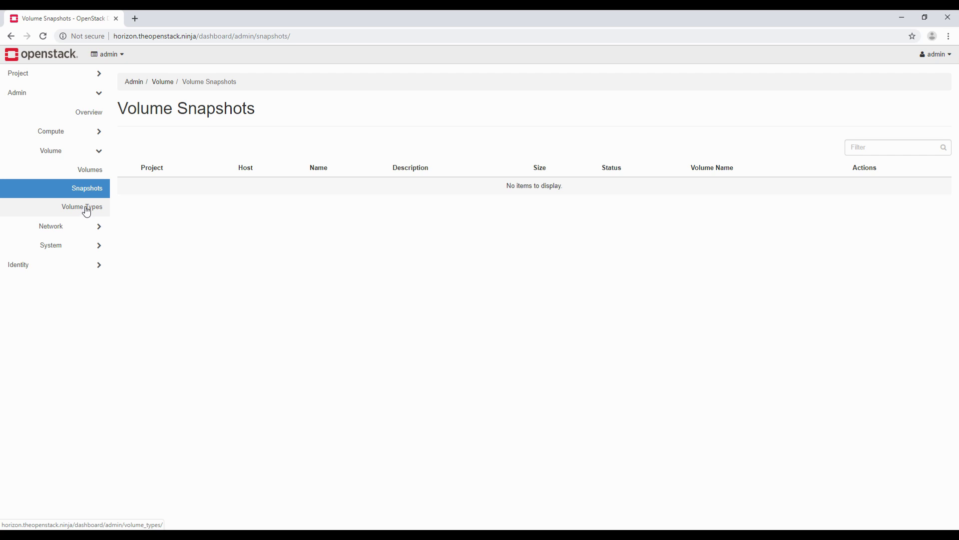
Step: Open the admin Volume Types page, listing the public iscsi type and no QoS specs
click(86, 211)
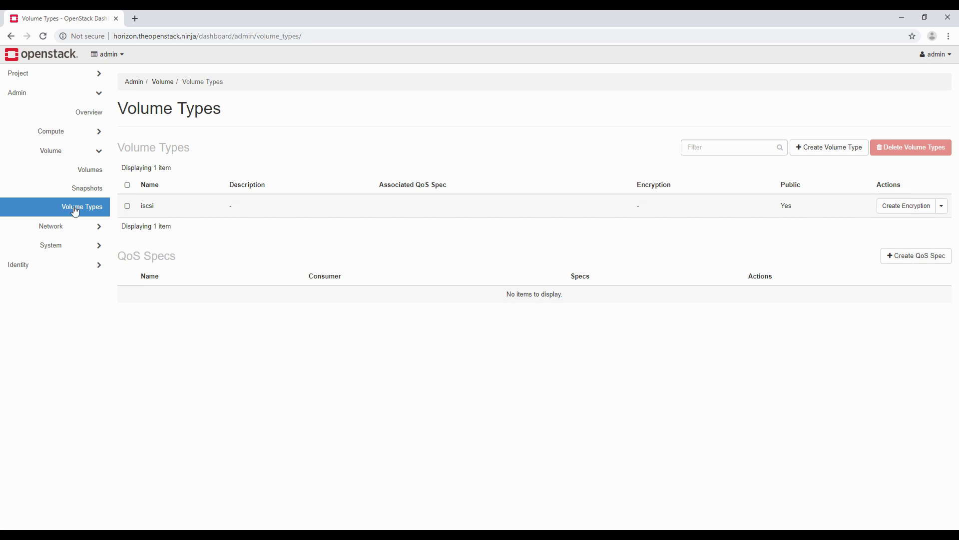
Step: Open the admin Networks list, showing public (admin, external) and private (demo, 10.0.0.0/24) networks
click(32, 225)
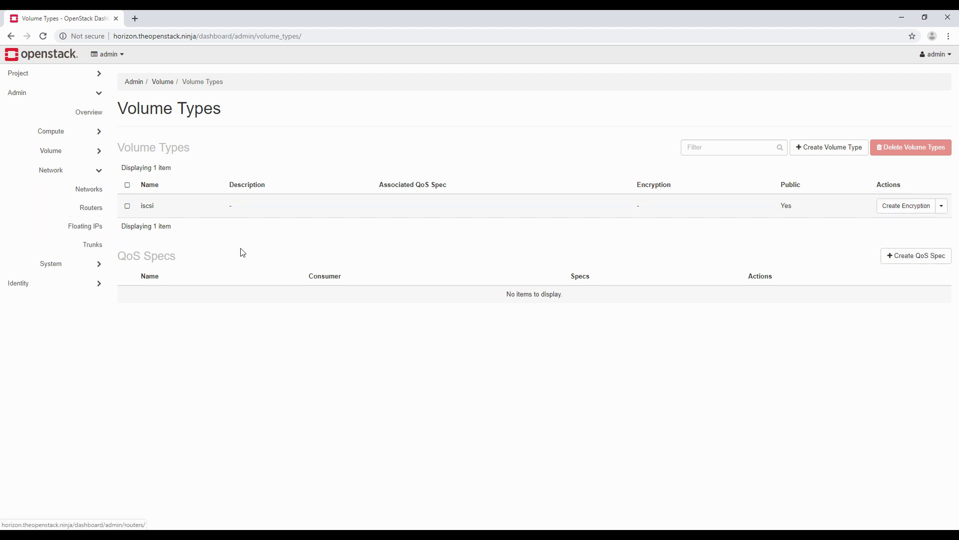
click(85, 190)
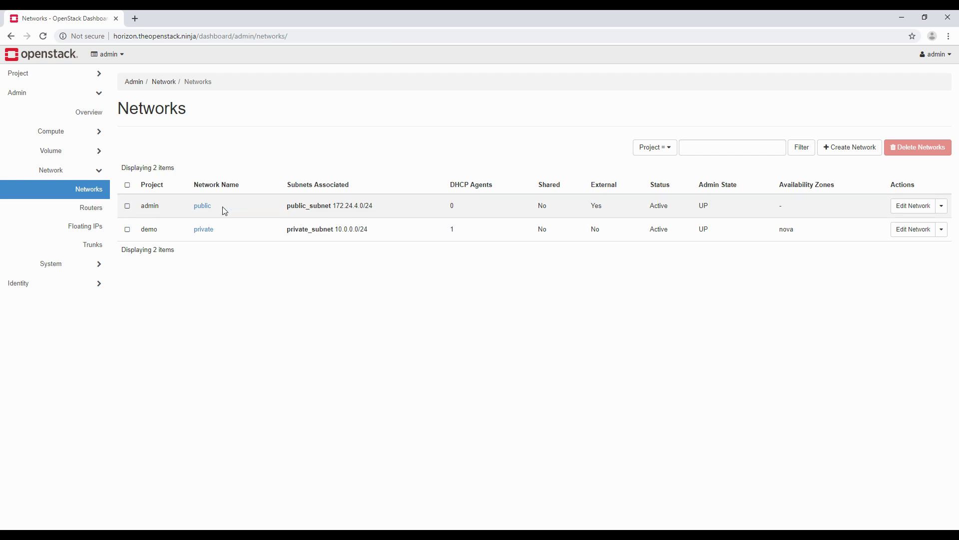
Step: Open the admin Routers list, showing router1 in project demo, Active, with external network public
click(104, 206)
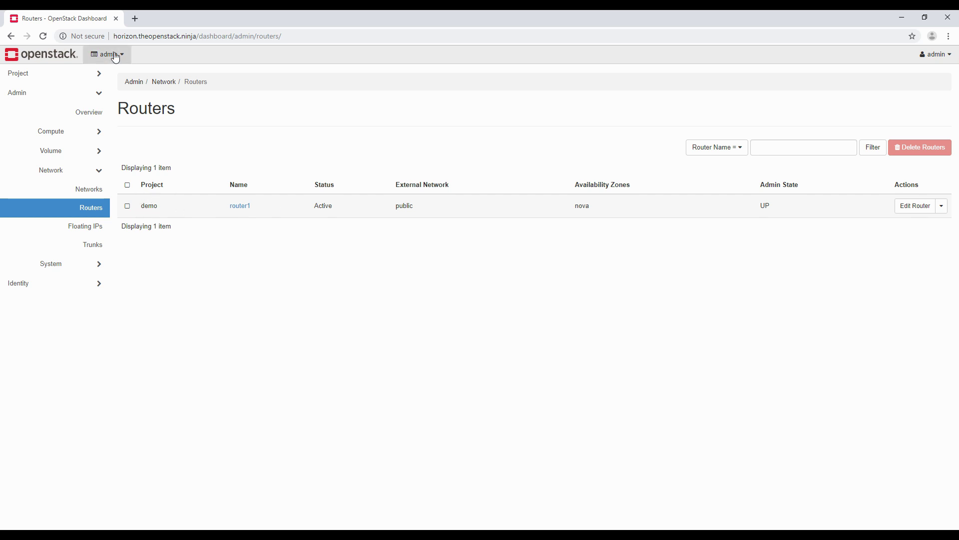
Step: View the project-level Routers list under Project > Network for comparison
click(48, 74)
click(78, 153)
click(86, 205)
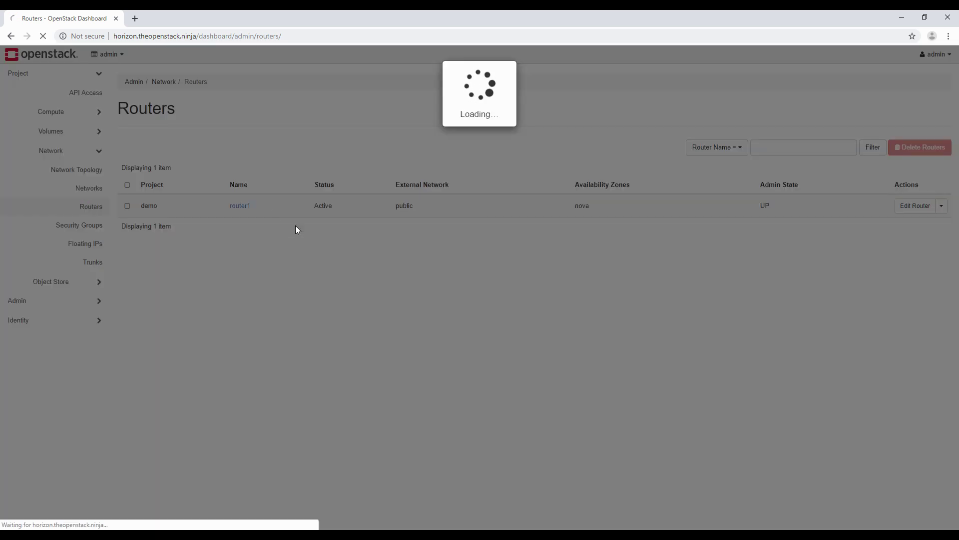
Step: Return to the admin Routers list, then view the empty admin Floating IPs page
click(53, 300)
click(85, 172)
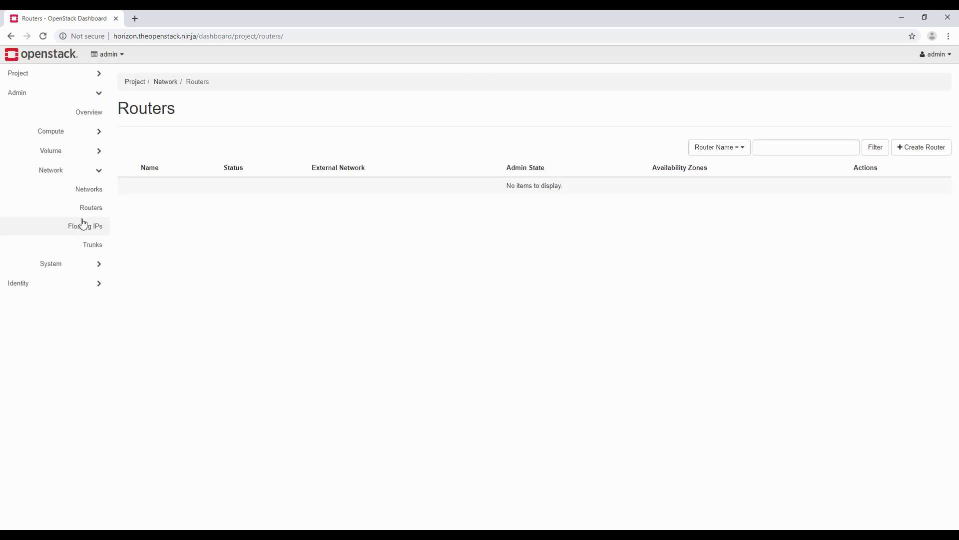
click(86, 208)
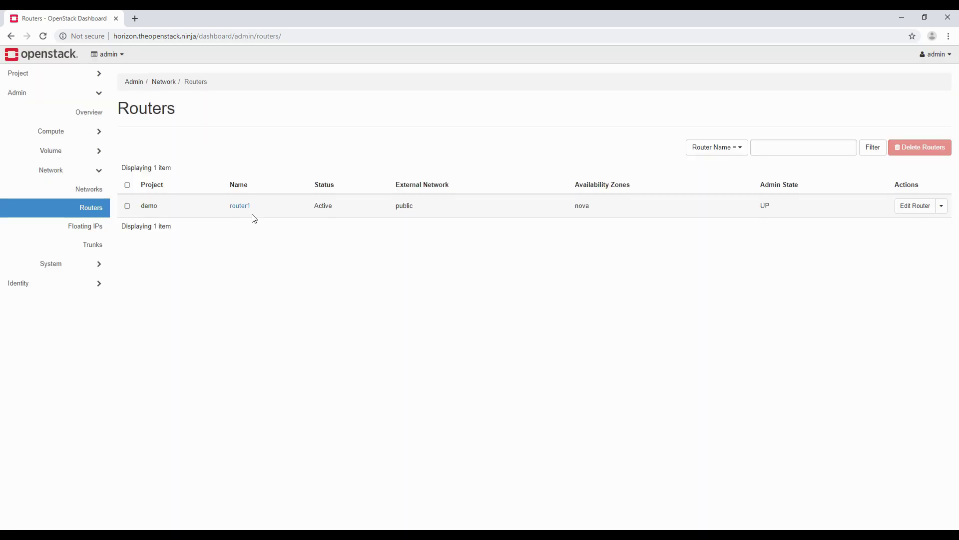
click(85, 224)
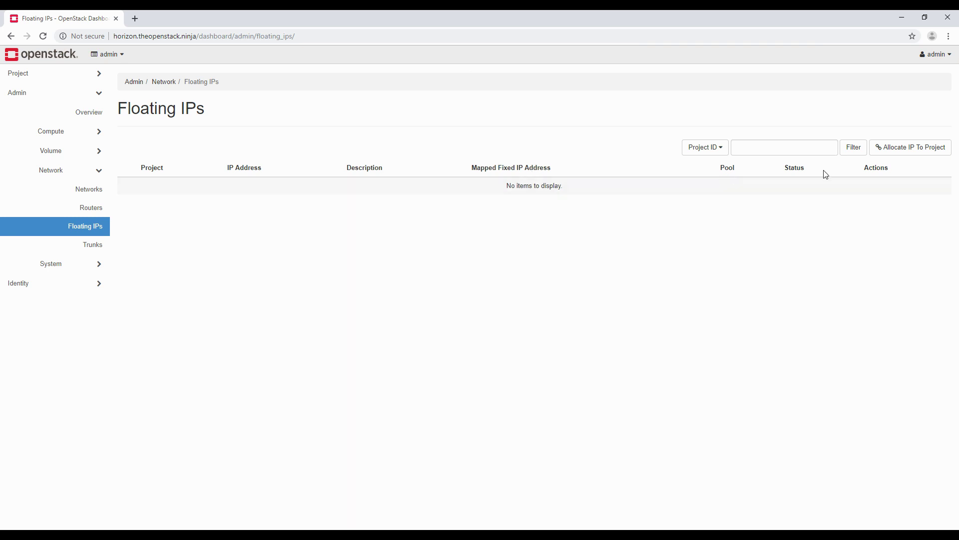
Step: View the admin Trunks page with 0 items and expand the admin System section
click(96, 244)
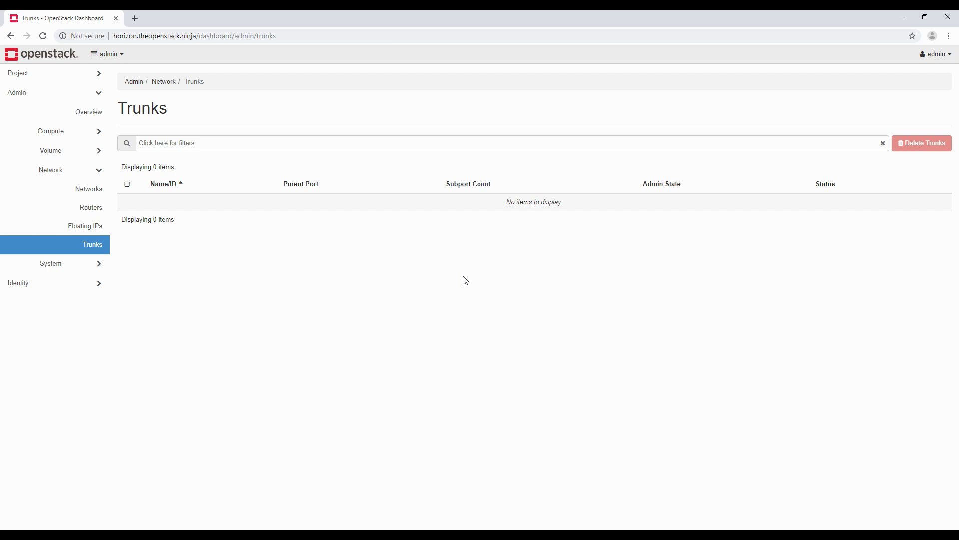
click(95, 269)
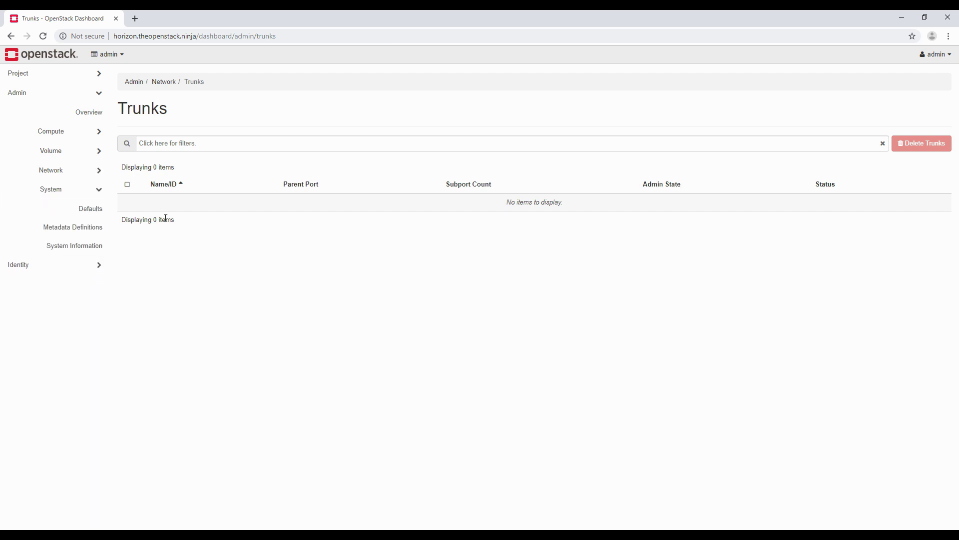
Step: Browse the Defaults quota table (10 instances, 20 VCPUs, 51200 MB RAM), then expand Project navigation
click(91, 220)
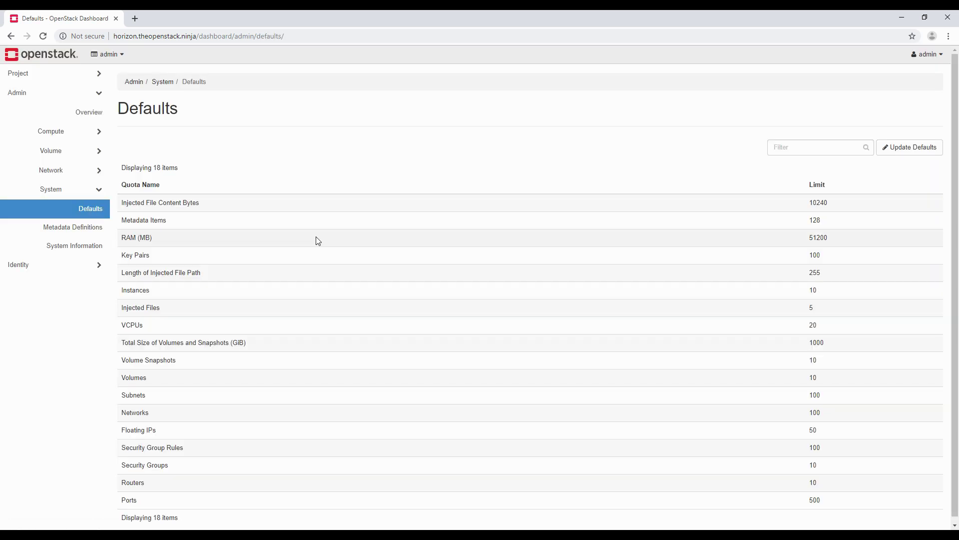
scroll(306, 312, down, 1)
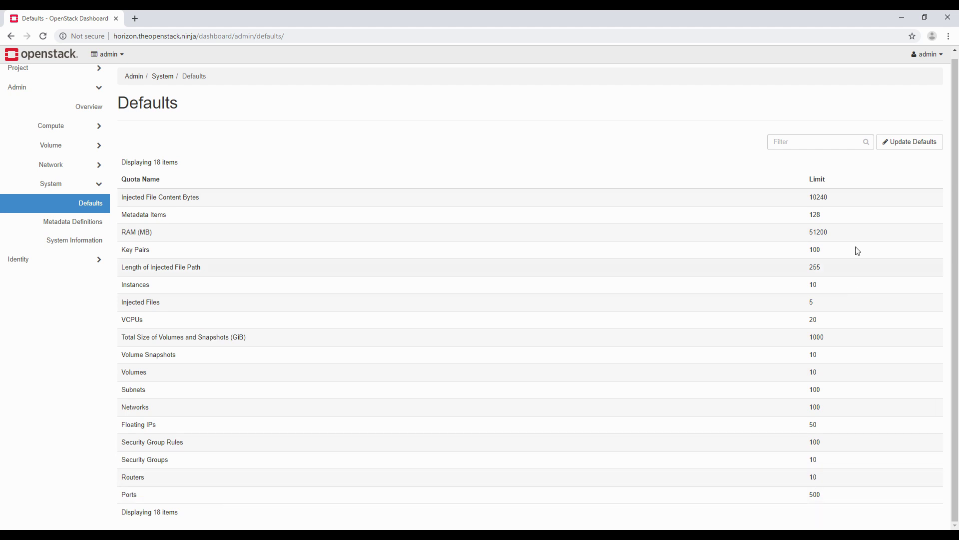
scroll(218, 230, up, 1)
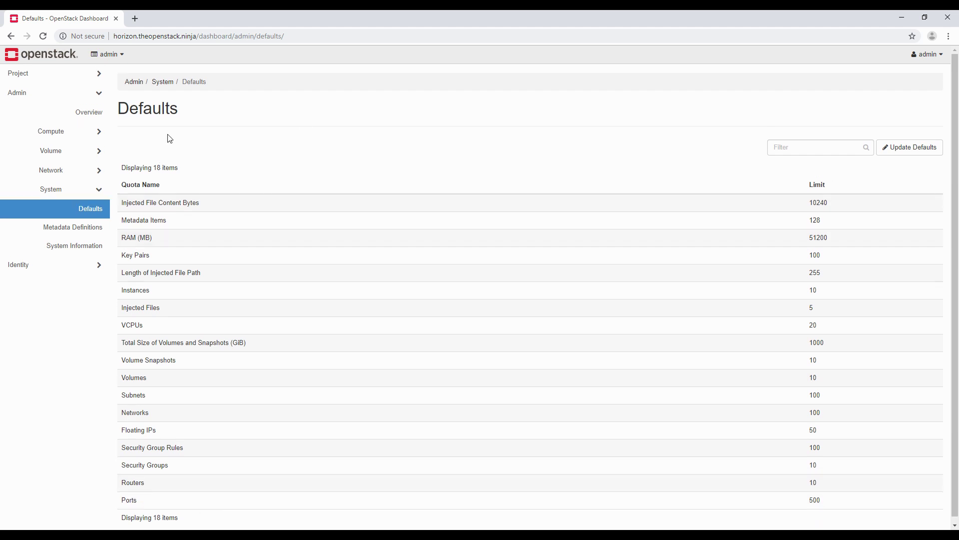
click(33, 82)
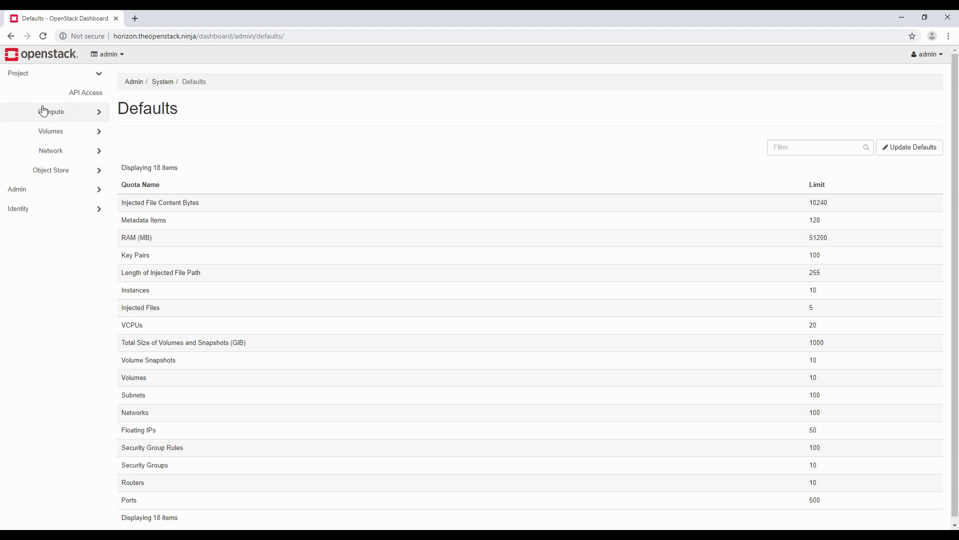
Step: Compare the Compute Overview's 0 of 10 instances used, in a new tab, with the Defaults Instances limit of 10
click(48, 116)
middle_click(87, 129)
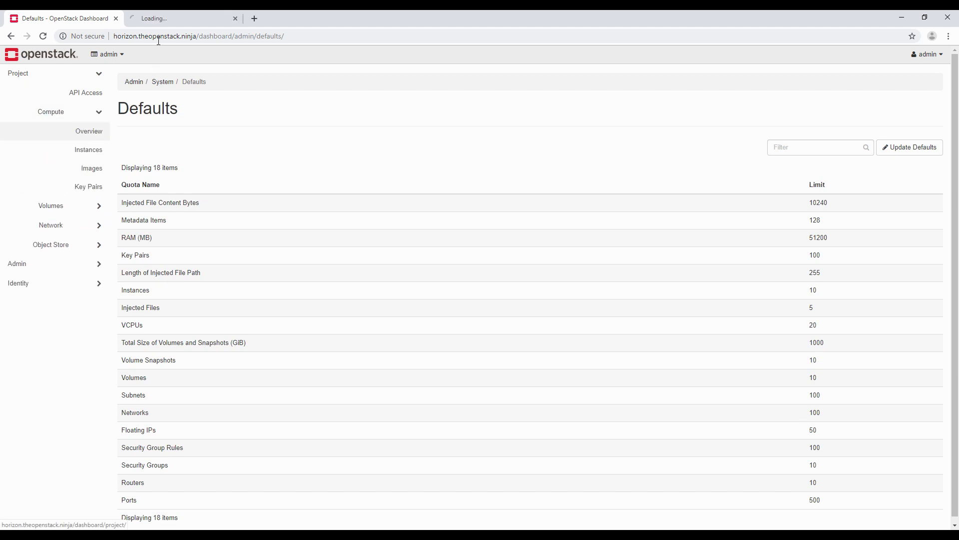
click(159, 19)
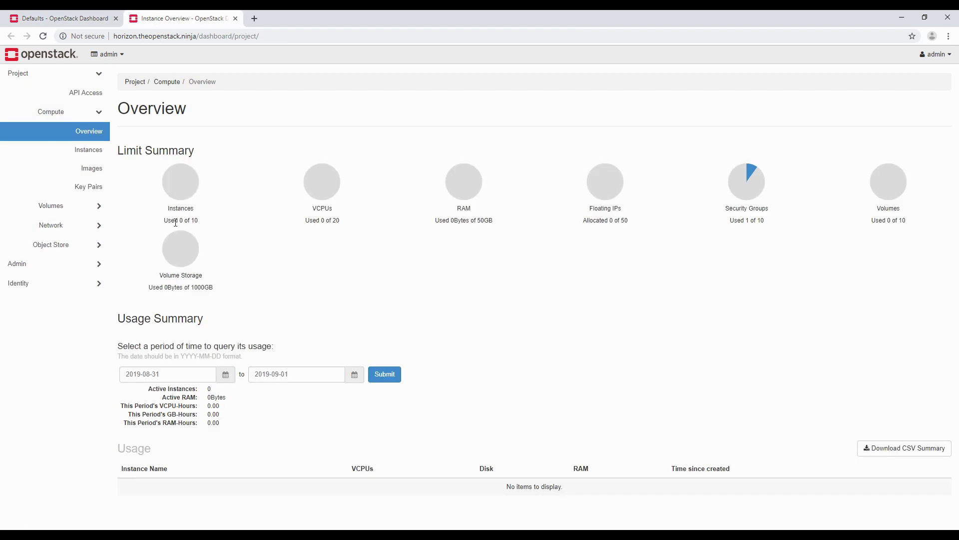
drag(166, 221, 199, 223)
click(46, 22)
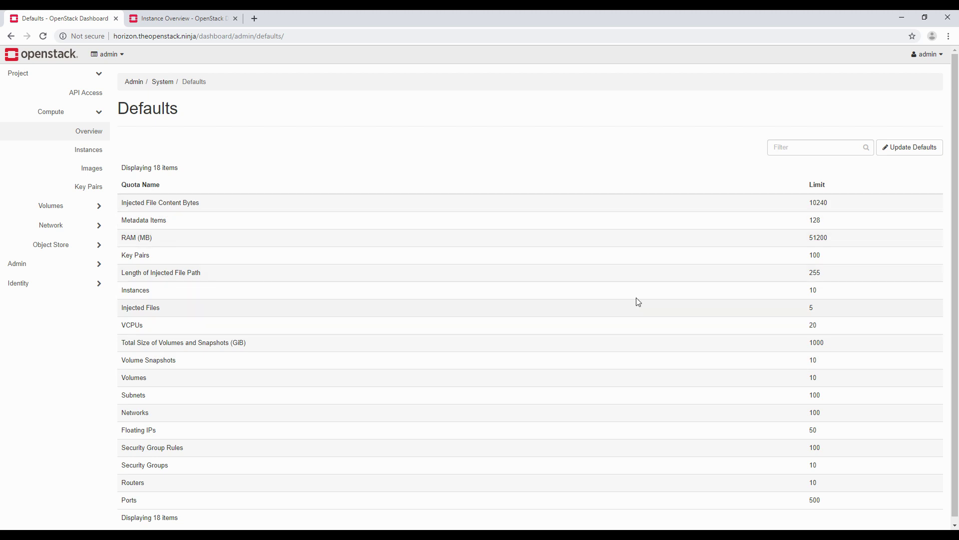
double_click(814, 291)
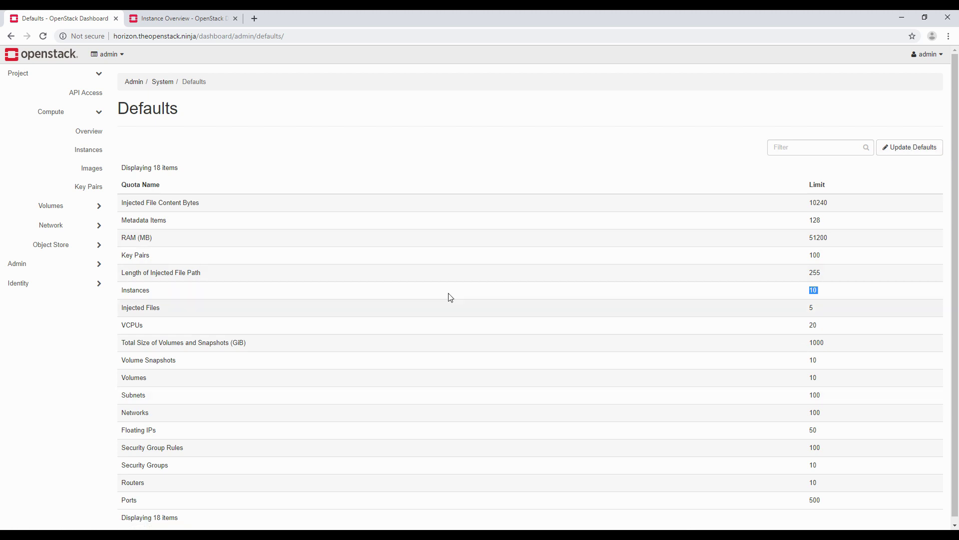
scroll(440, 385, down, 1)
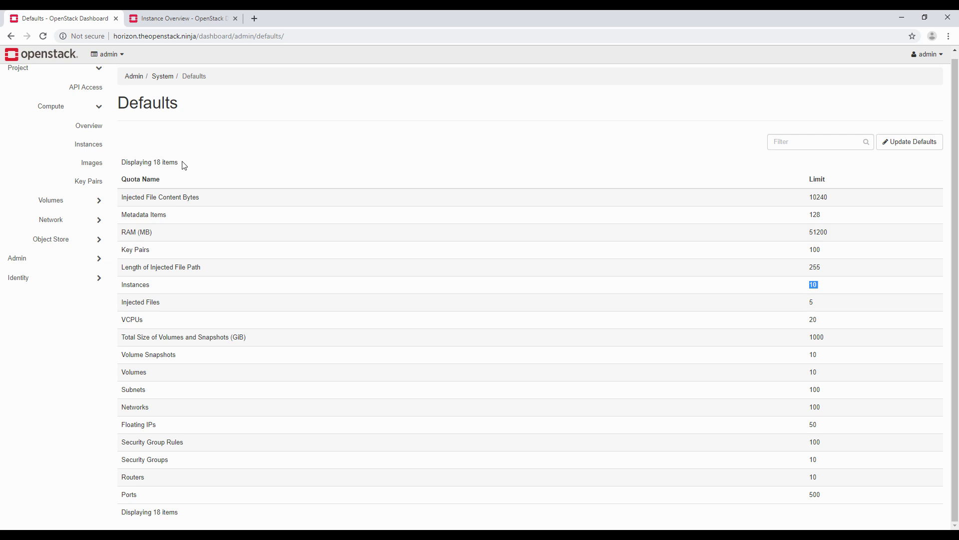
click(80, 265)
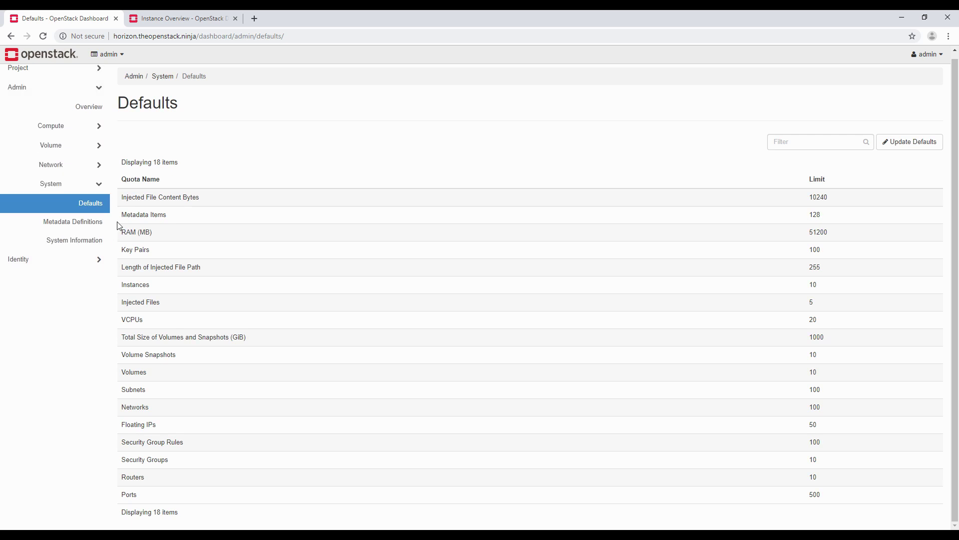
Step: Scroll through the 20 metadata namespaces, from CIM Processor Allocation Setting to Virtual CPU Topology
click(86, 223)
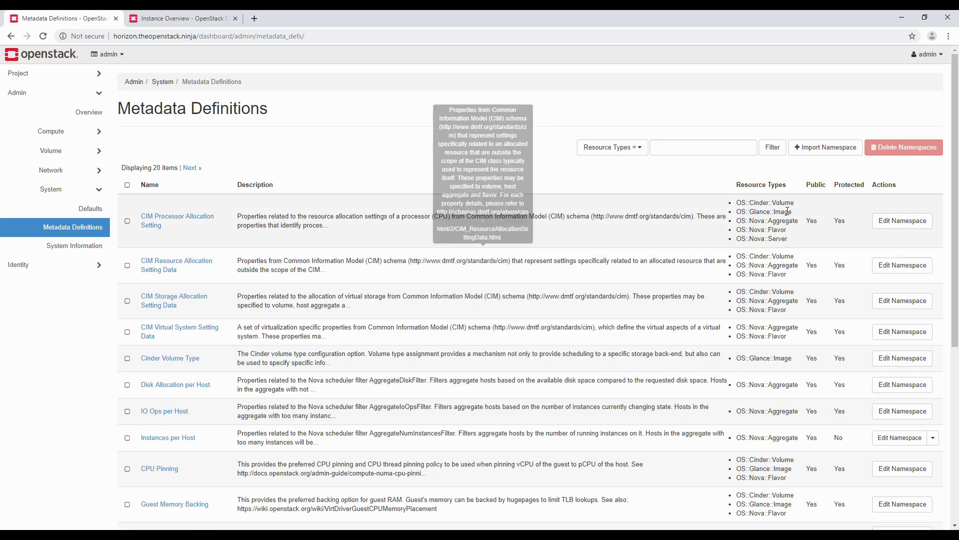
scroll(767, 220, down, 4)
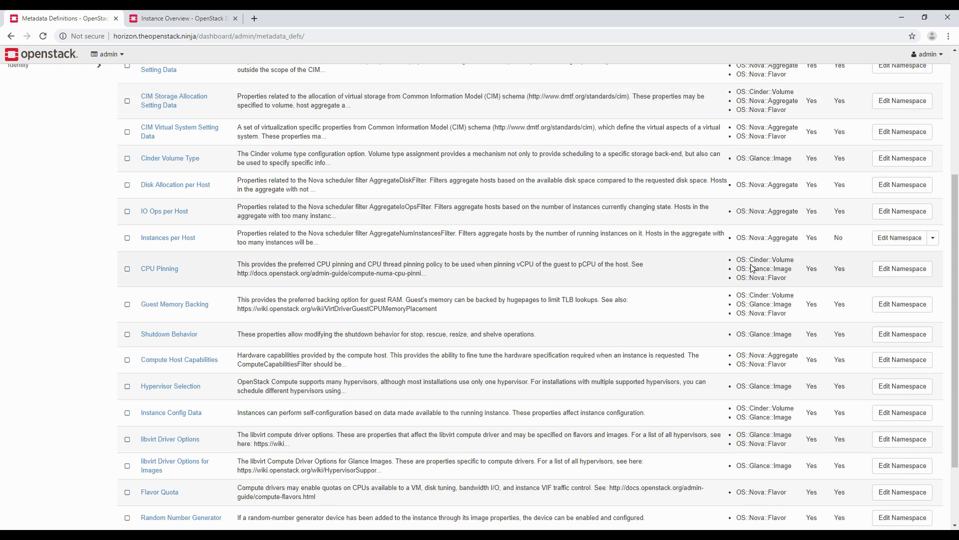
scroll(750, 275, down, 2)
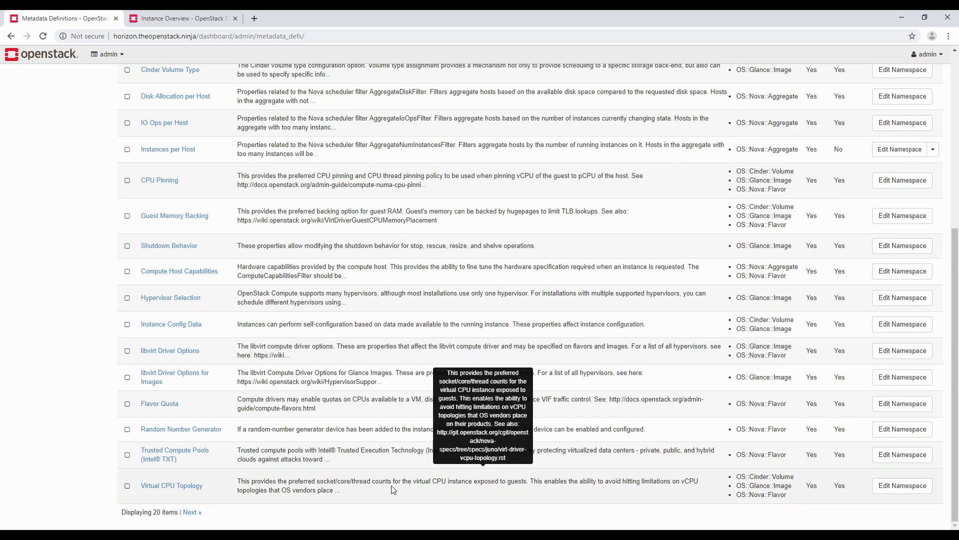
scroll(394, 489, up, 6)
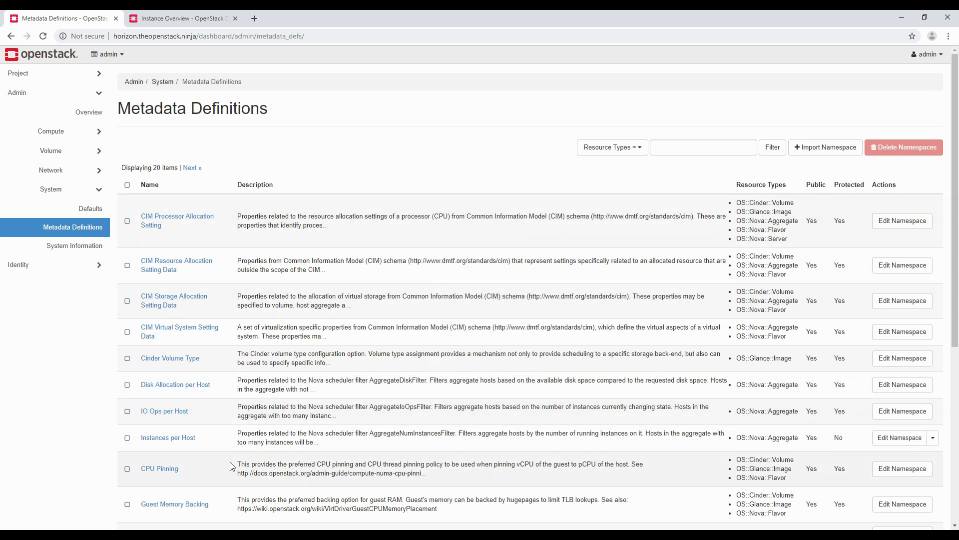
Step: Scroll through System Information's 13 services, such as cinderv3, neutron and keystone, with their endpoints
click(65, 250)
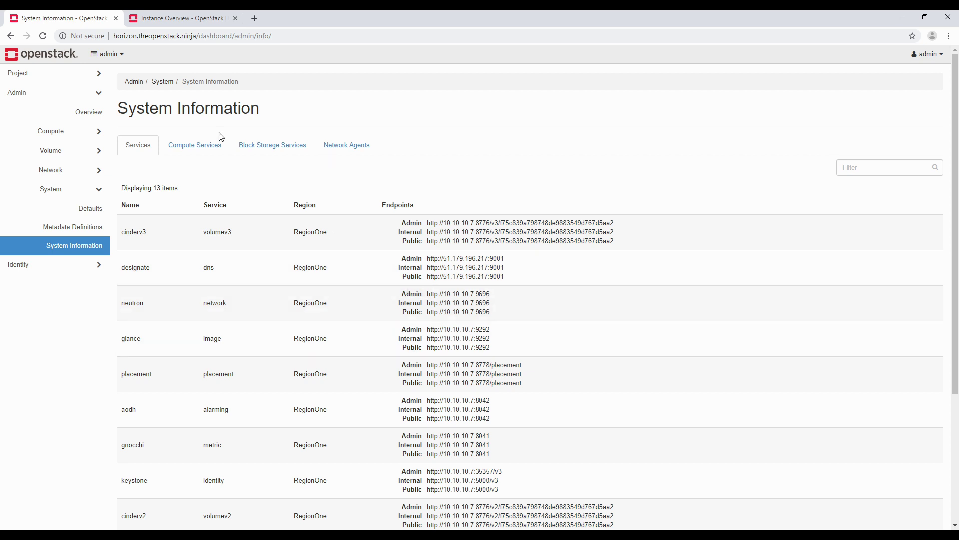
scroll(271, 368, down, 4)
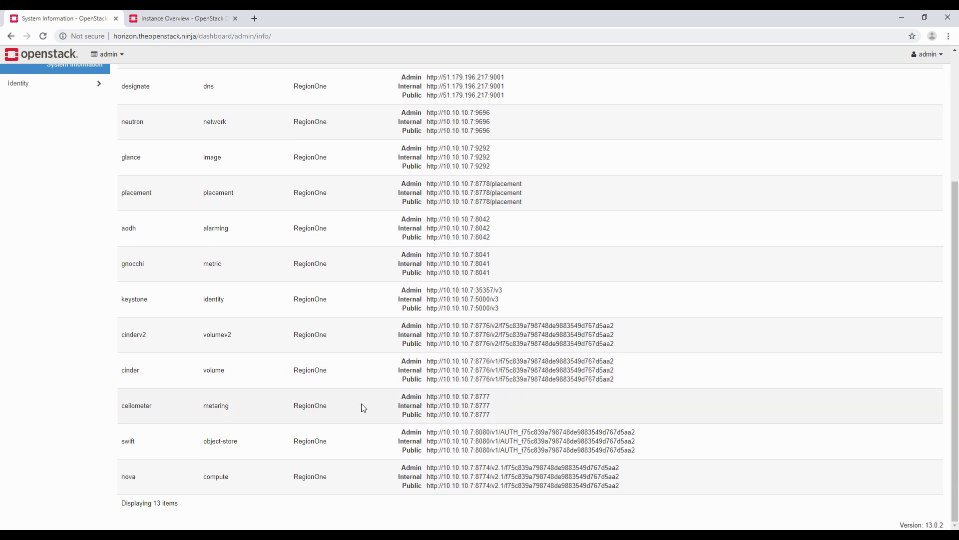
scroll(362, 404, up, 4)
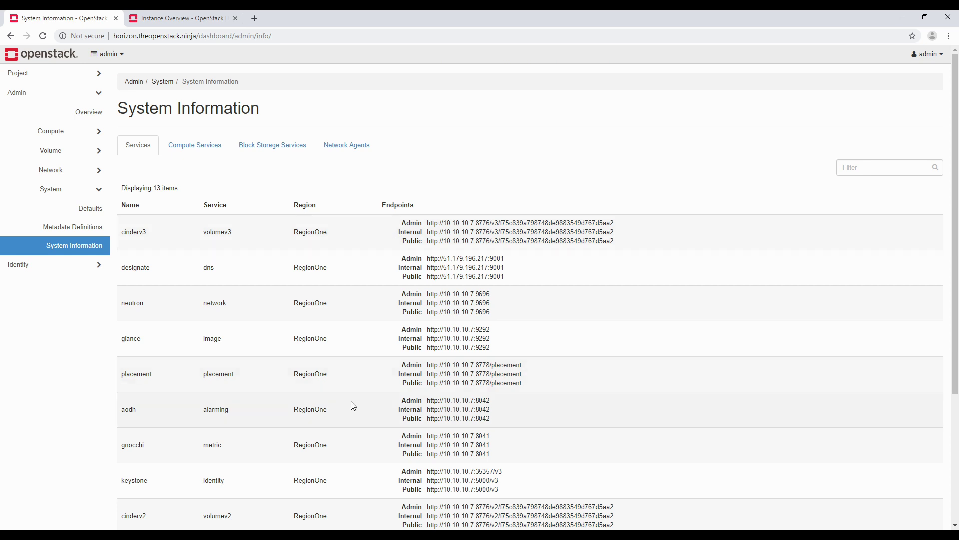
Step: View the compute services, block storage services and five network agents, then collapse the Admin group
click(218, 146)
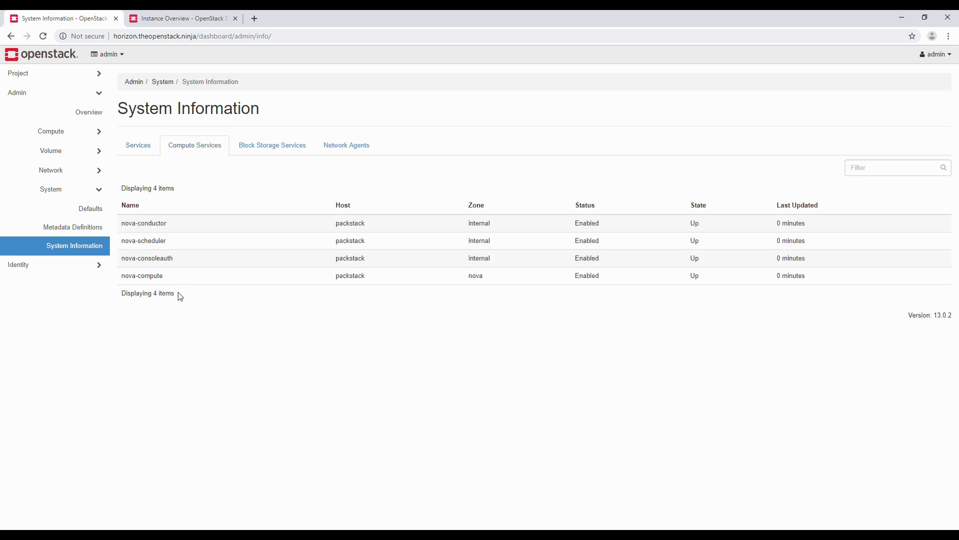
click(252, 154)
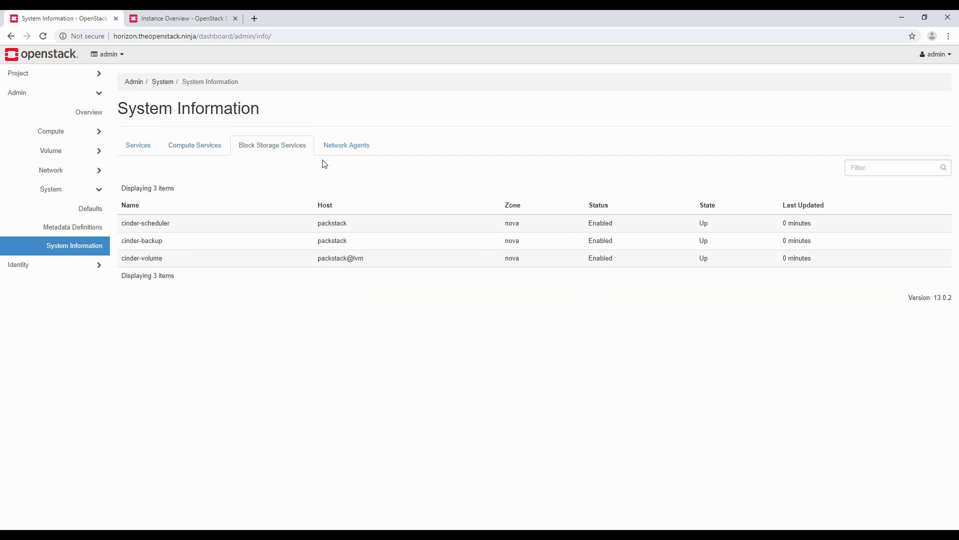
click(347, 148)
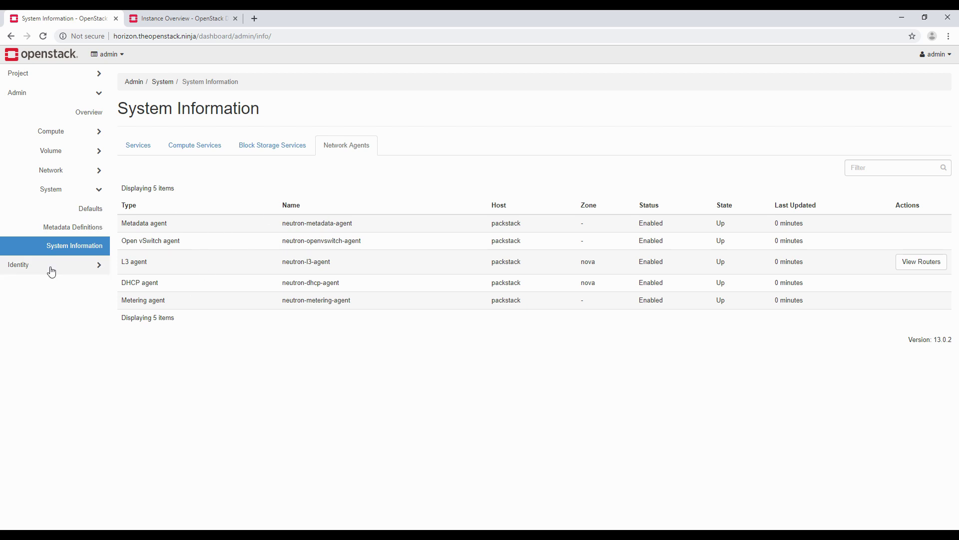
click(76, 99)
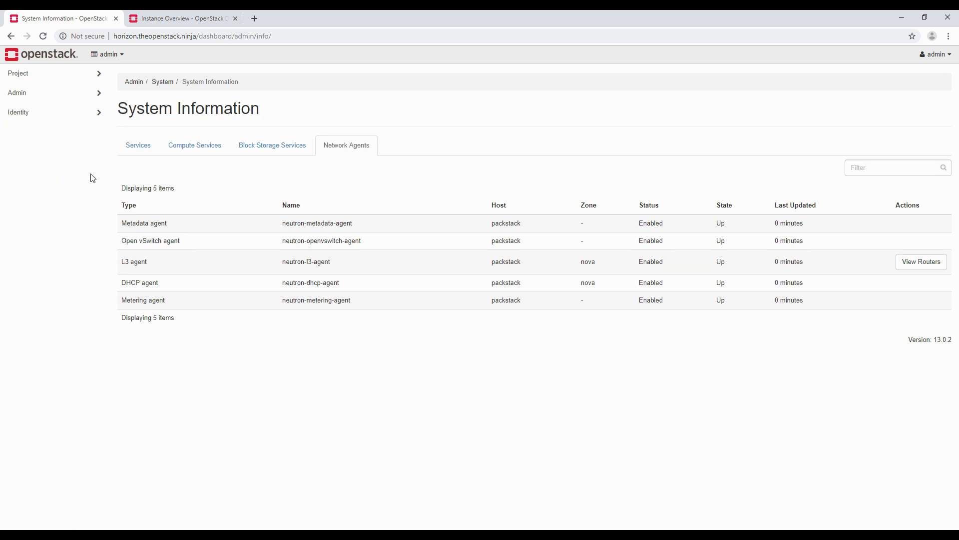
Step: Open Identity > Projects and glance at the demo project's extra actions
click(97, 111)
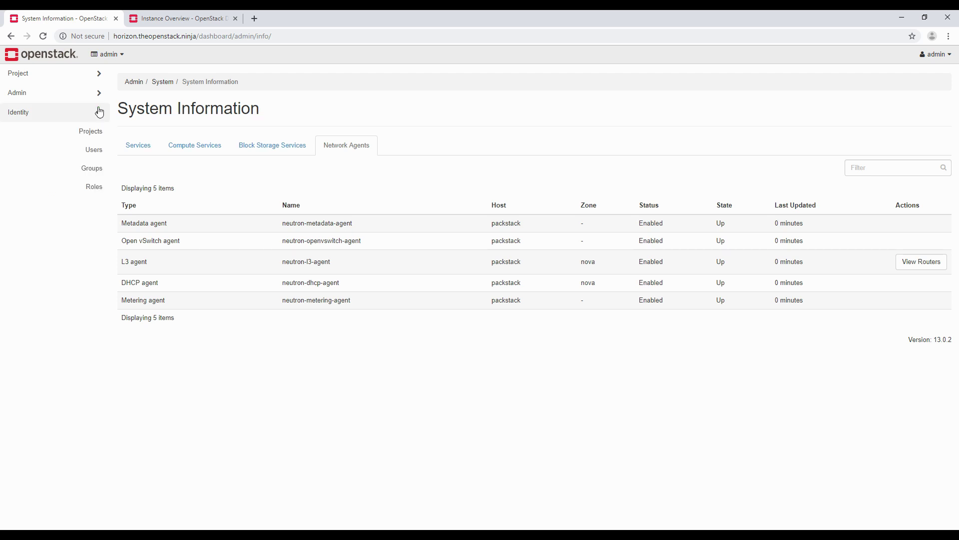
click(98, 132)
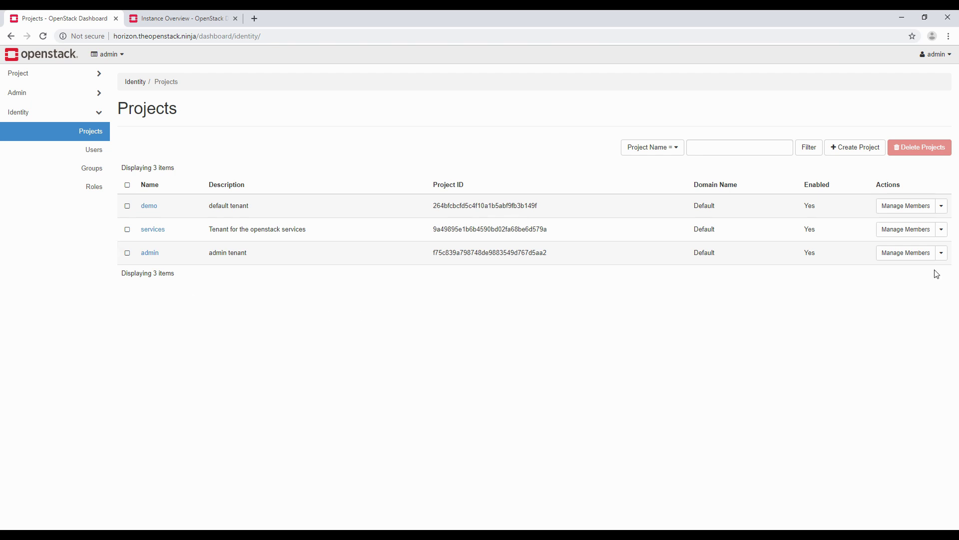
click(940, 206)
click(942, 205)
Step: Check the project switcher's available projects, then list the 12 Default-domain users
click(106, 54)
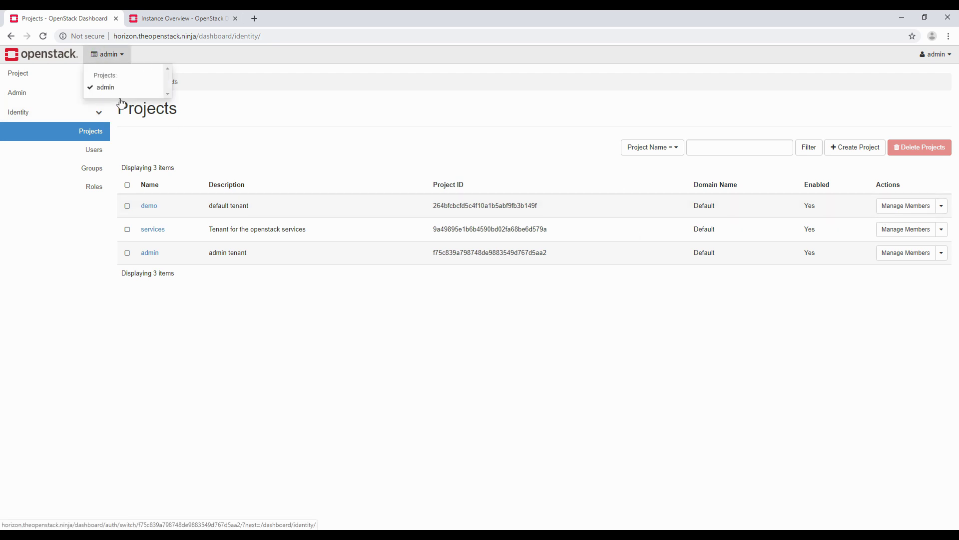
click(127, 55)
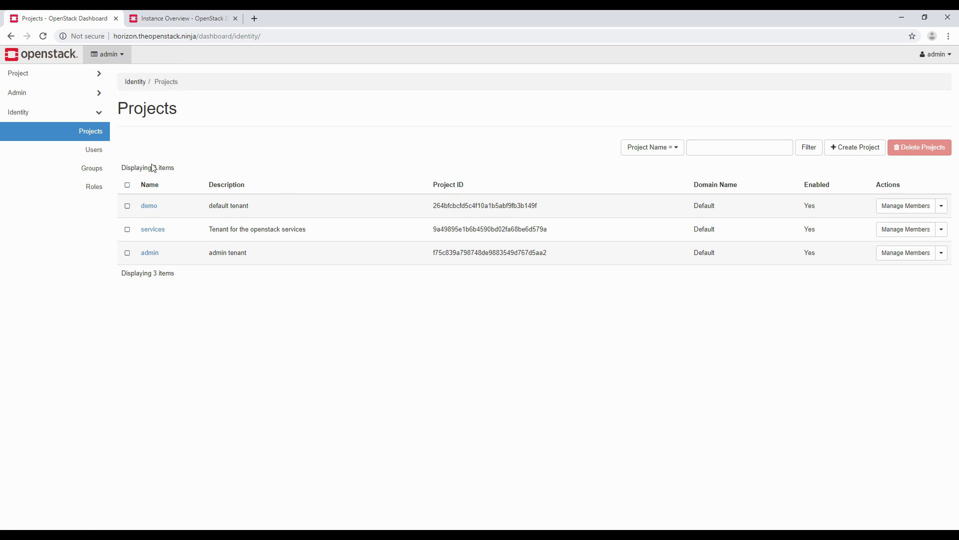
click(80, 152)
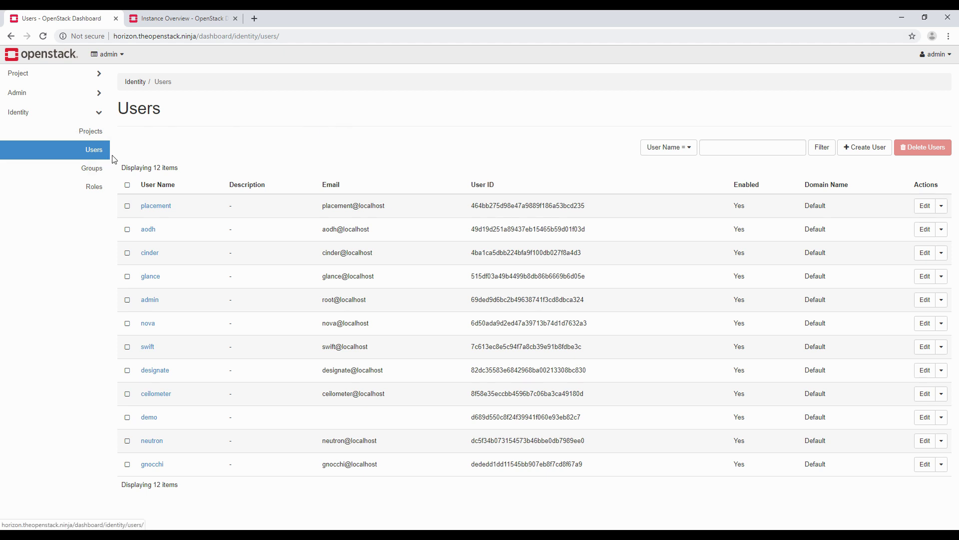
Step: Check the empty Groups list, then show the roles _member_, admin, ResellerAdmin and SwiftOperator
click(51, 175)
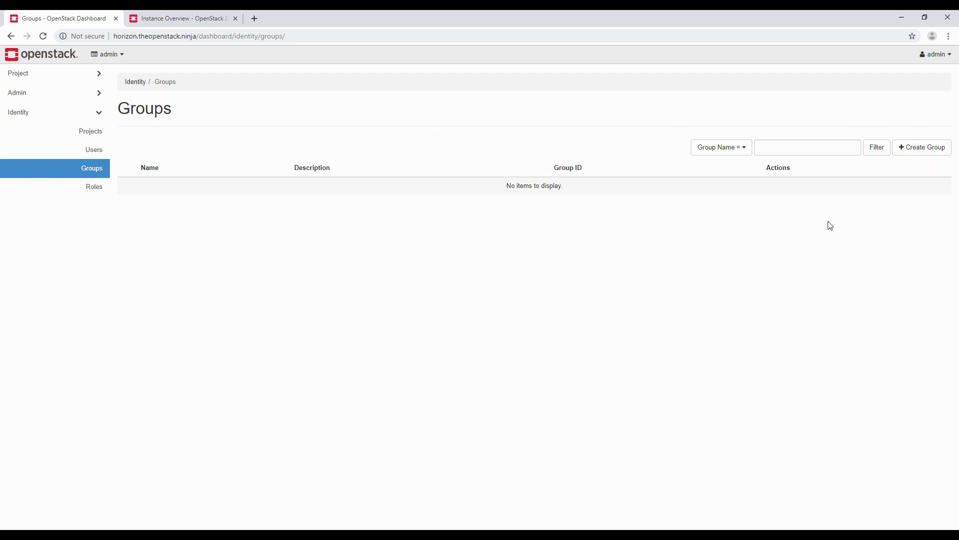
click(90, 187)
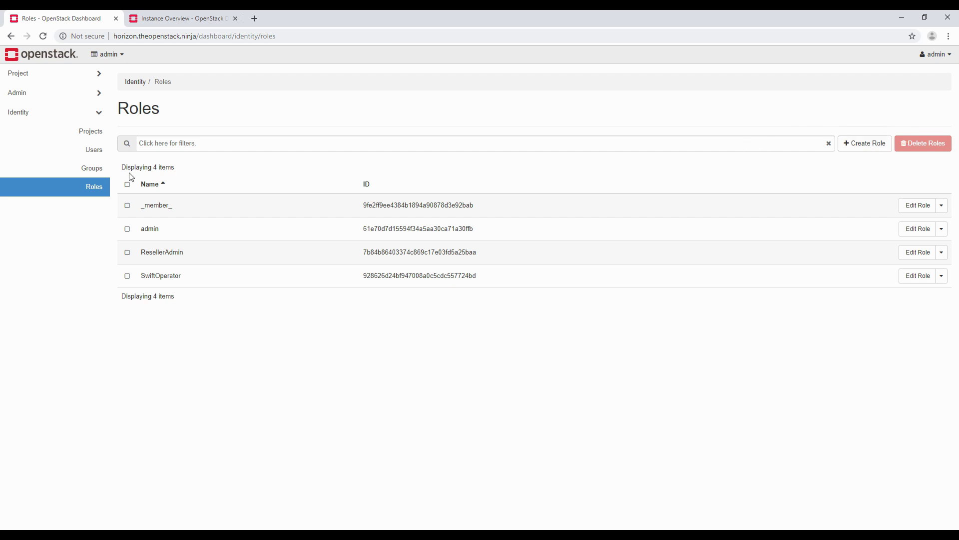
Step: Collapse Identity and expand Project, showing API Access, Compute, Volumes, Network and Object Store
click(91, 115)
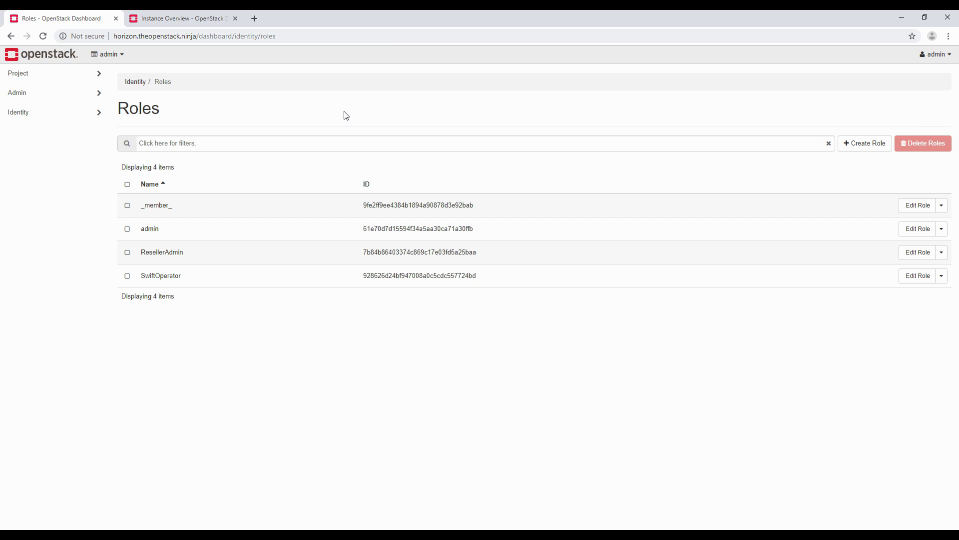
click(98, 75)
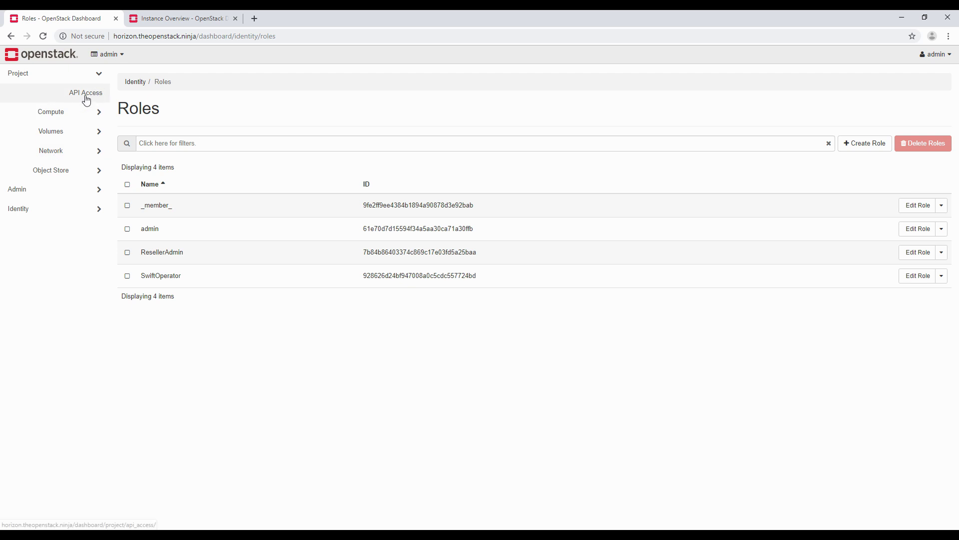
Step: Fold Project, then expand and fold Admin and Identity, leaving all three groups collapsed
click(99, 75)
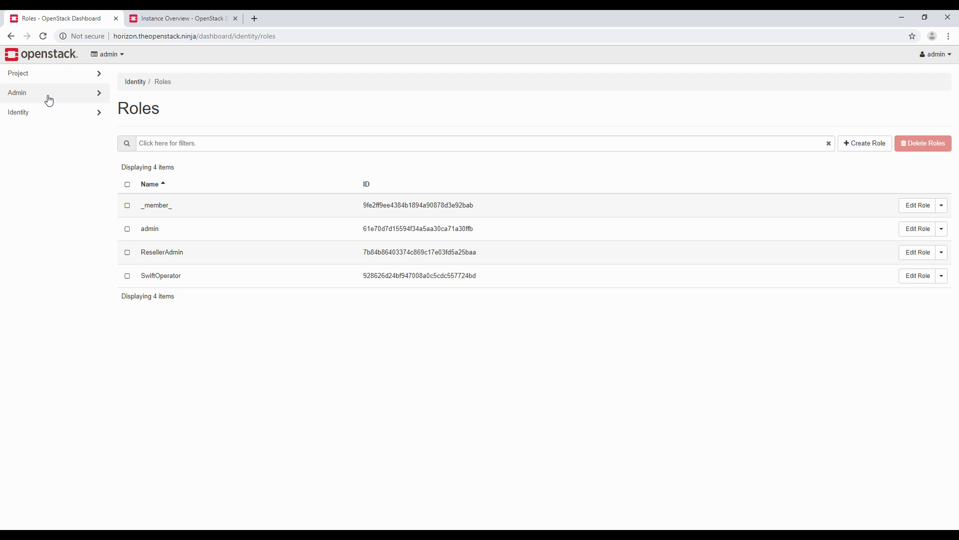
click(68, 93)
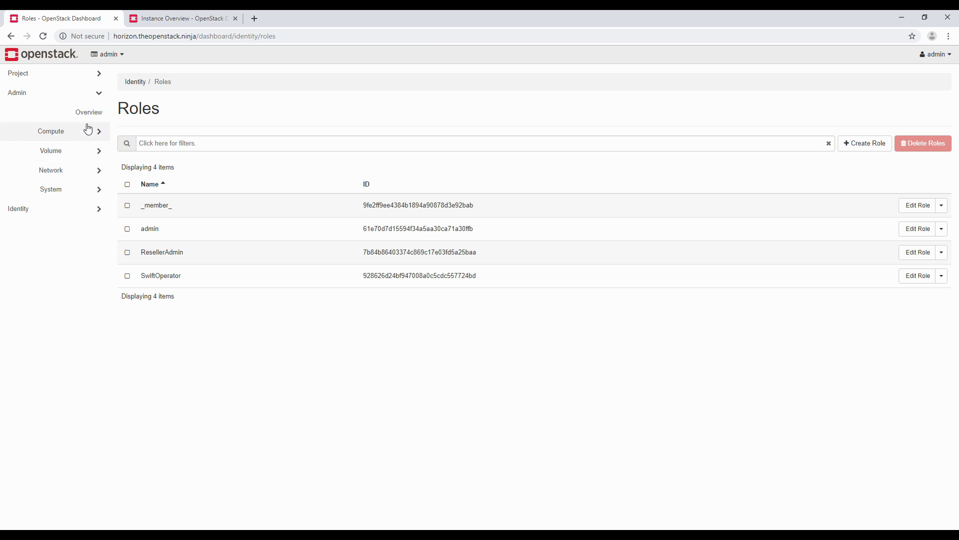
click(99, 91)
click(19, 119)
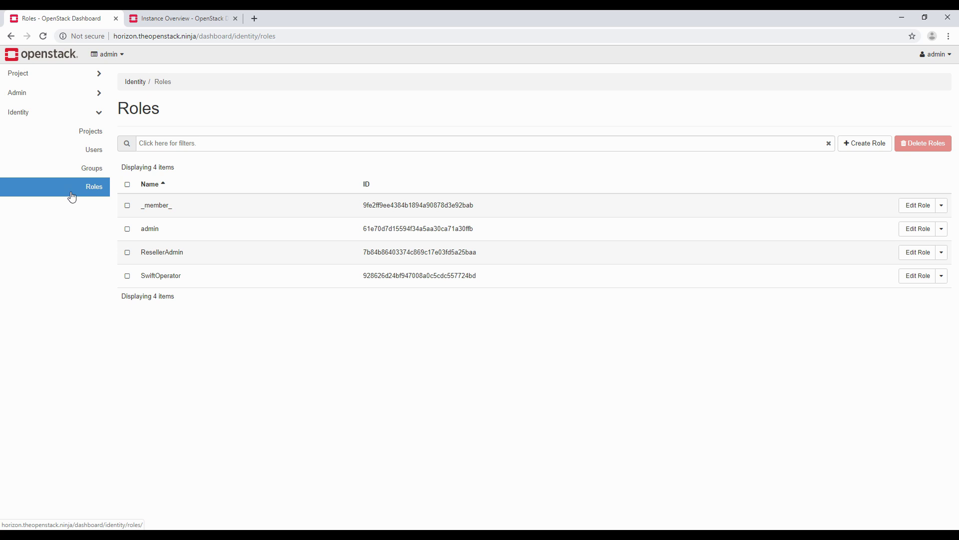
click(99, 114)
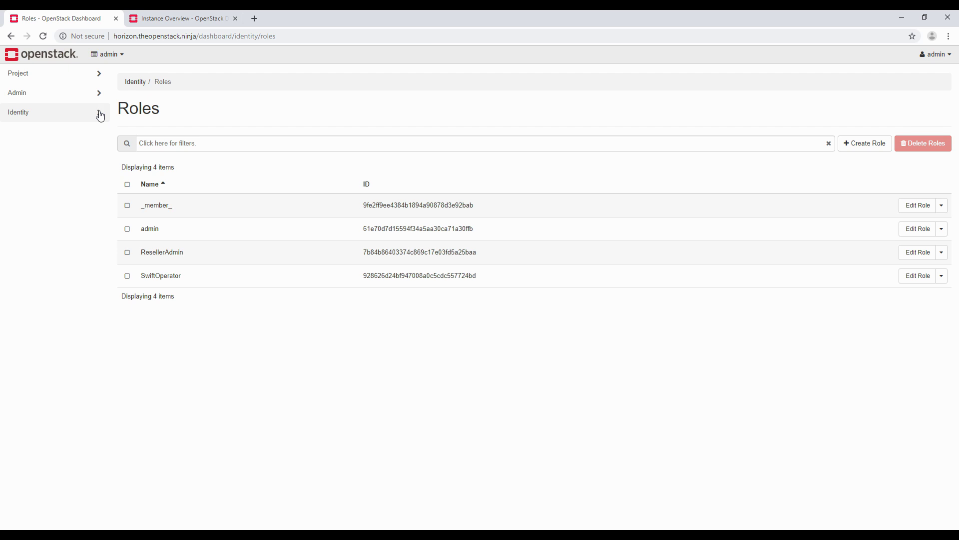